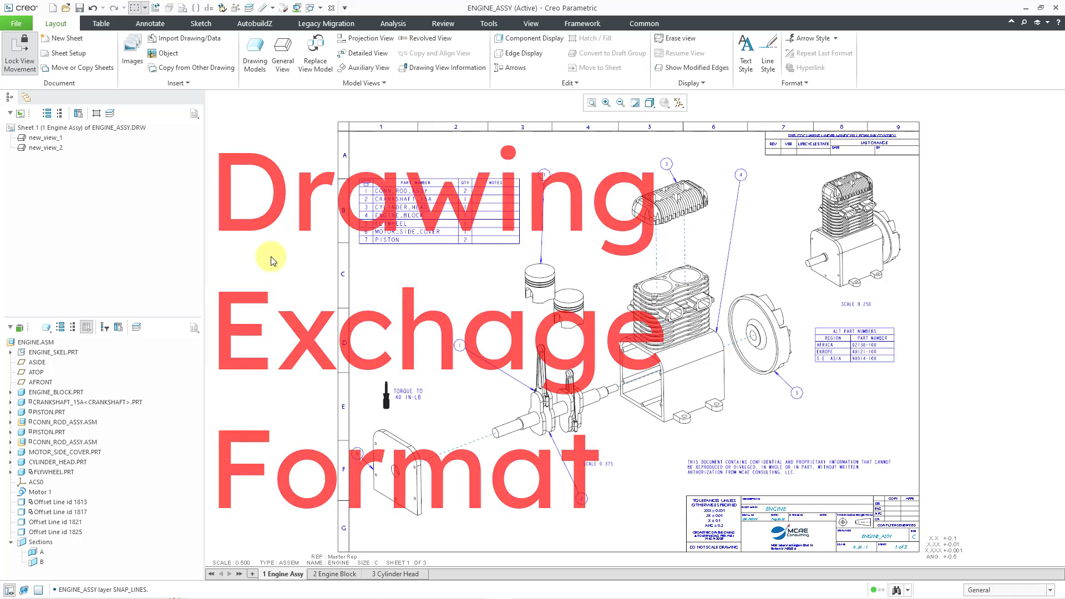
Start saving a copy of the drawing as engine_assy_1 with type DXF (*.dxf)
left_click(16, 23)
mouse_move(40, 106)
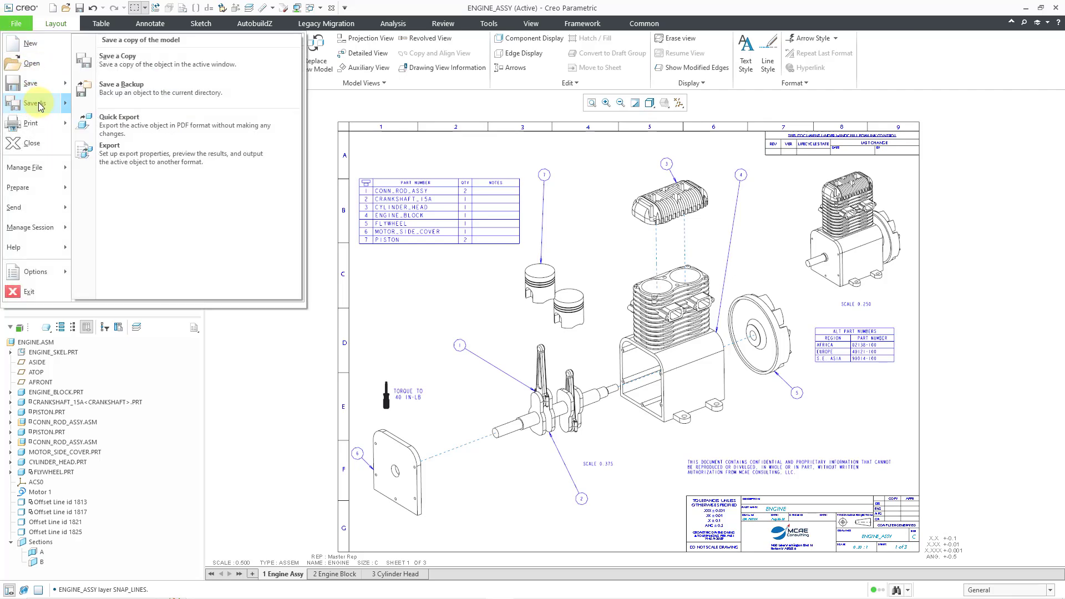
left_click(185, 65)
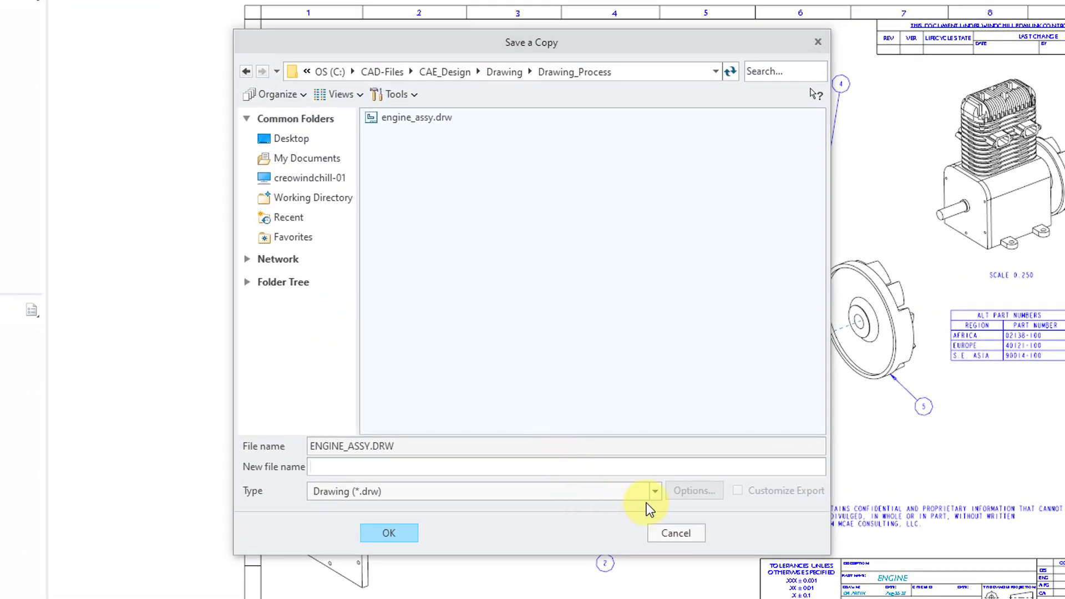
left_click(656, 492)
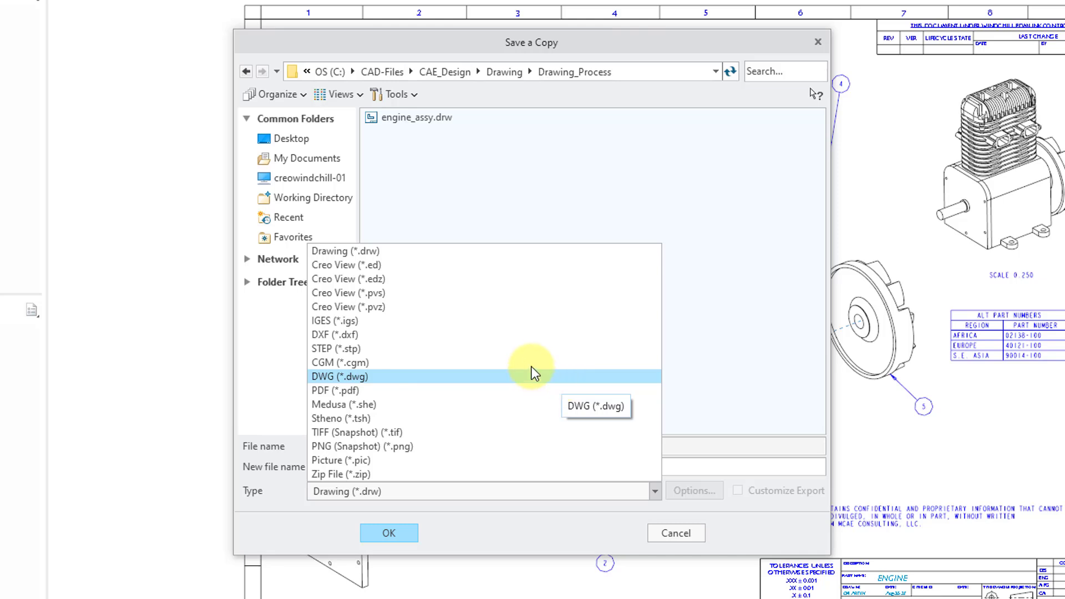
left_click(527, 335)
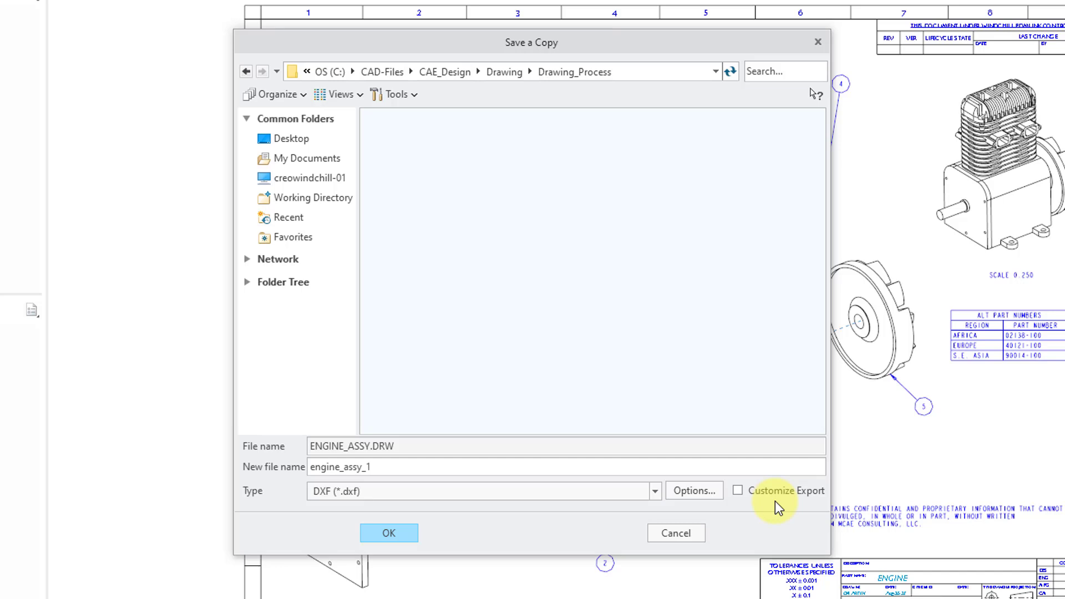
left_click(689, 495)
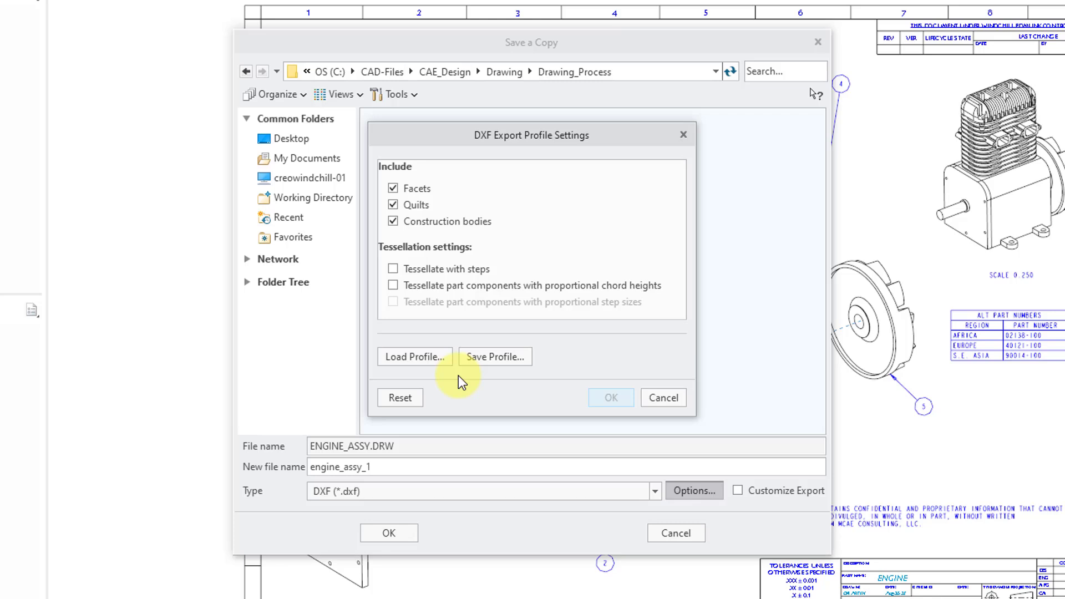
left_click(655, 404)
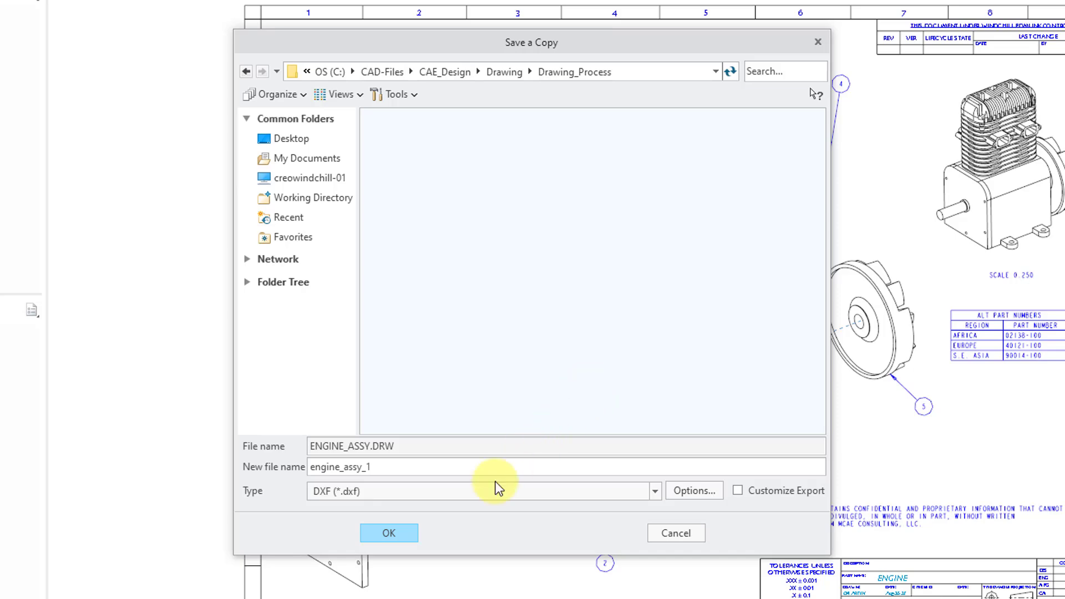
Open the DXF export environment, keeping version 2018 and text alignment As Is, with logging off
left_click(391, 531)
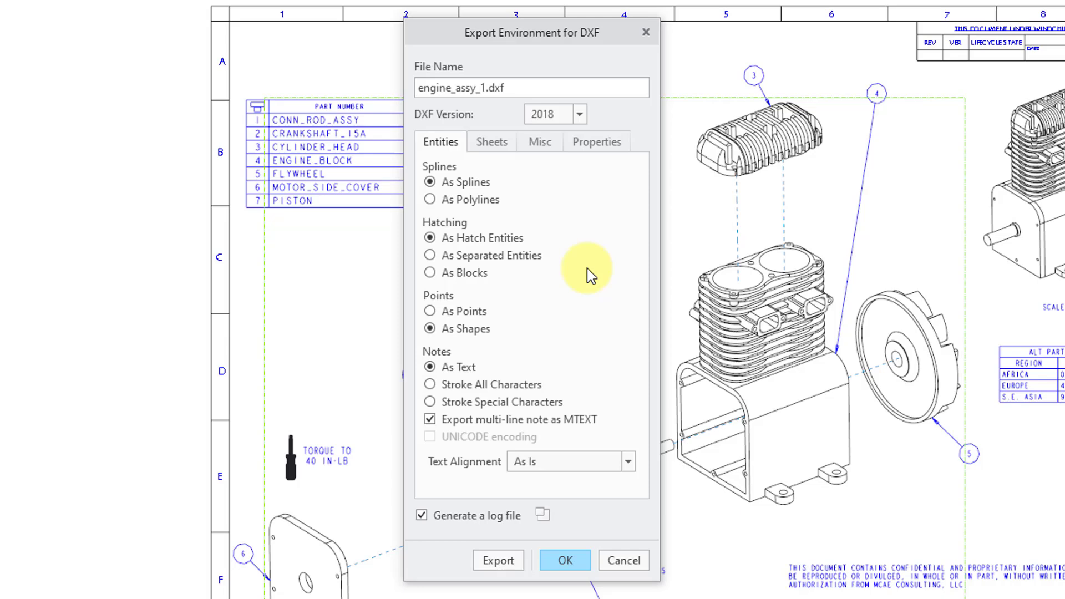
left_click(579, 118)
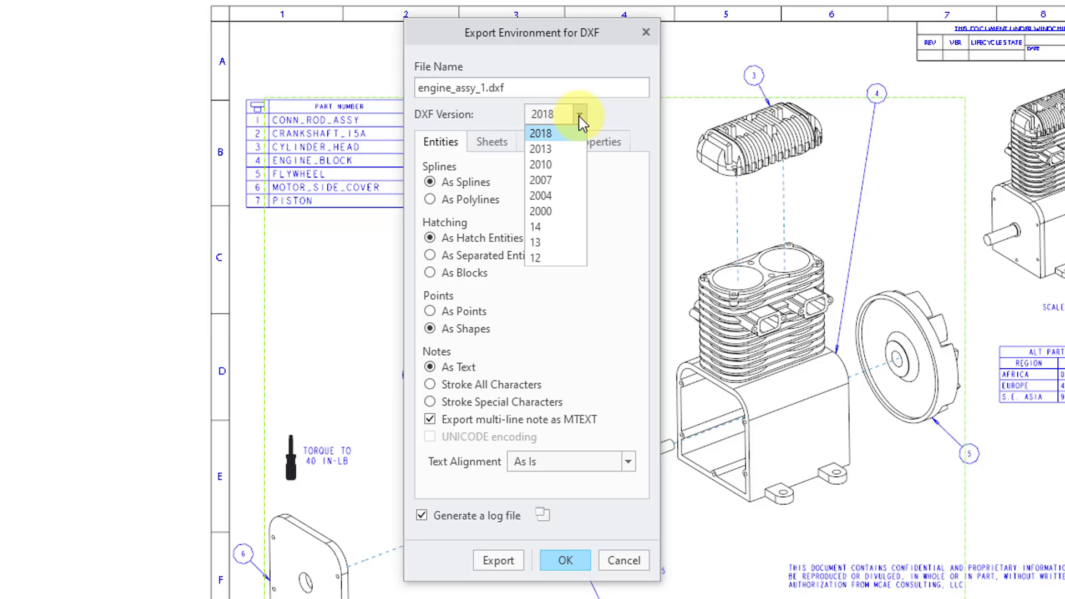
left_click(630, 232)
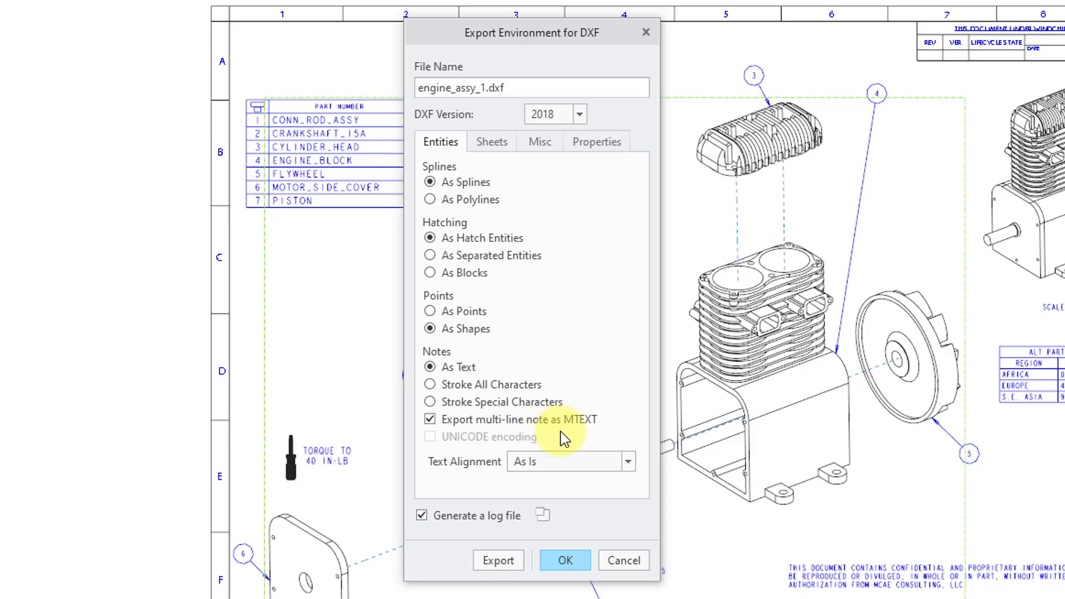
left_click(631, 471)
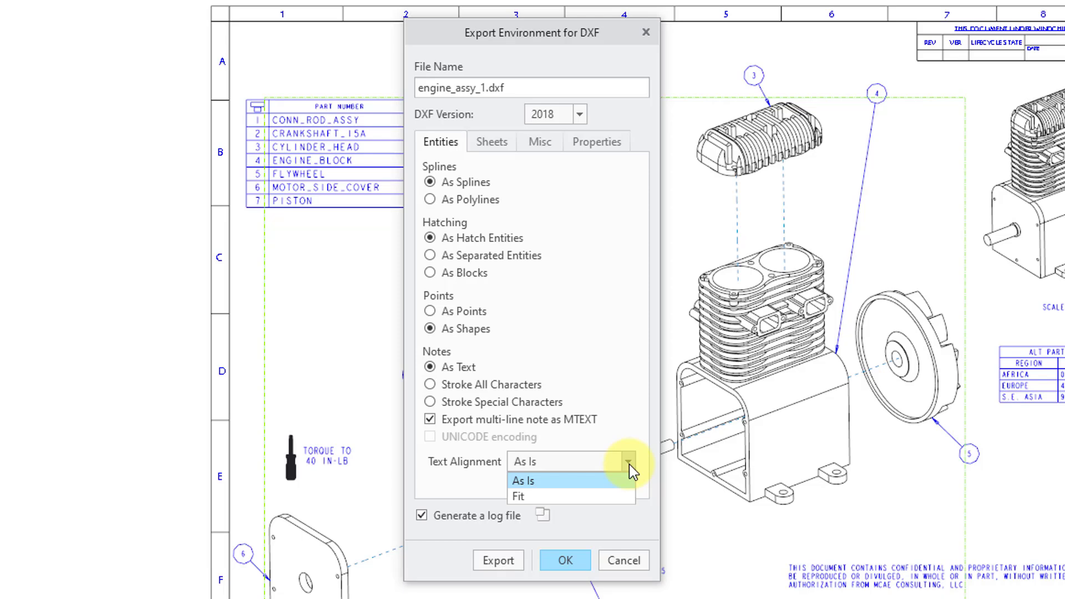
left_click(630, 465)
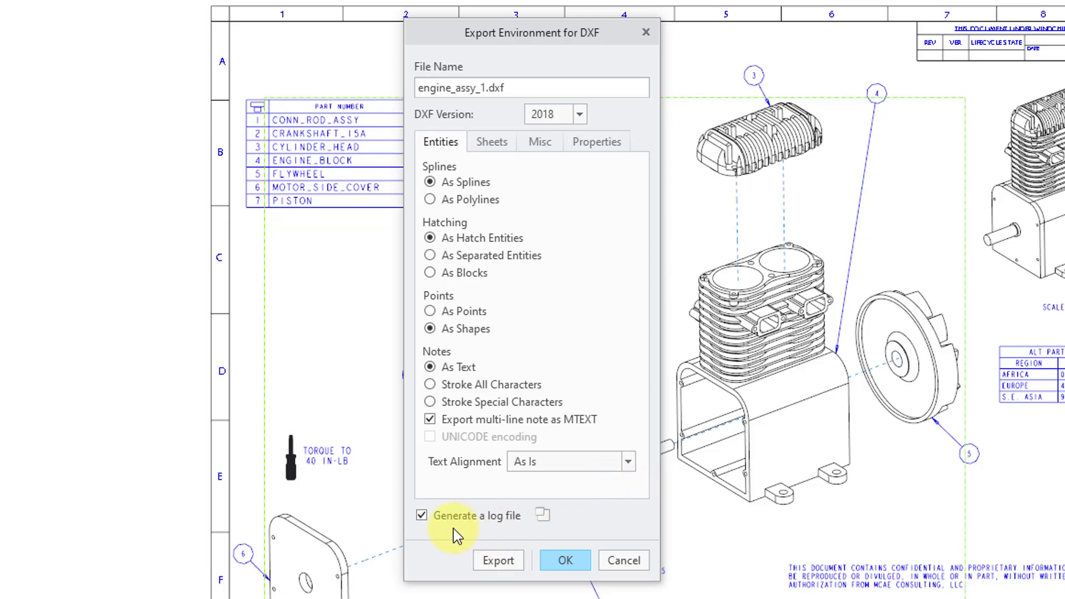
left_click(421, 516)
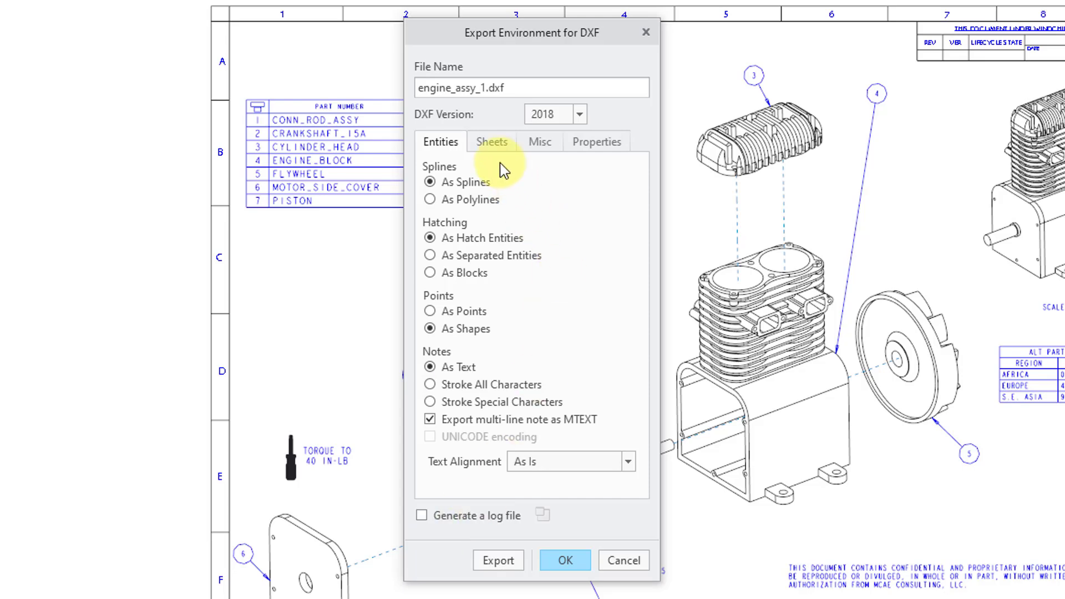
On the Sheets options choose Selected sheets and move sheets 2 and 3 to the Selected list
left_click(490, 143)
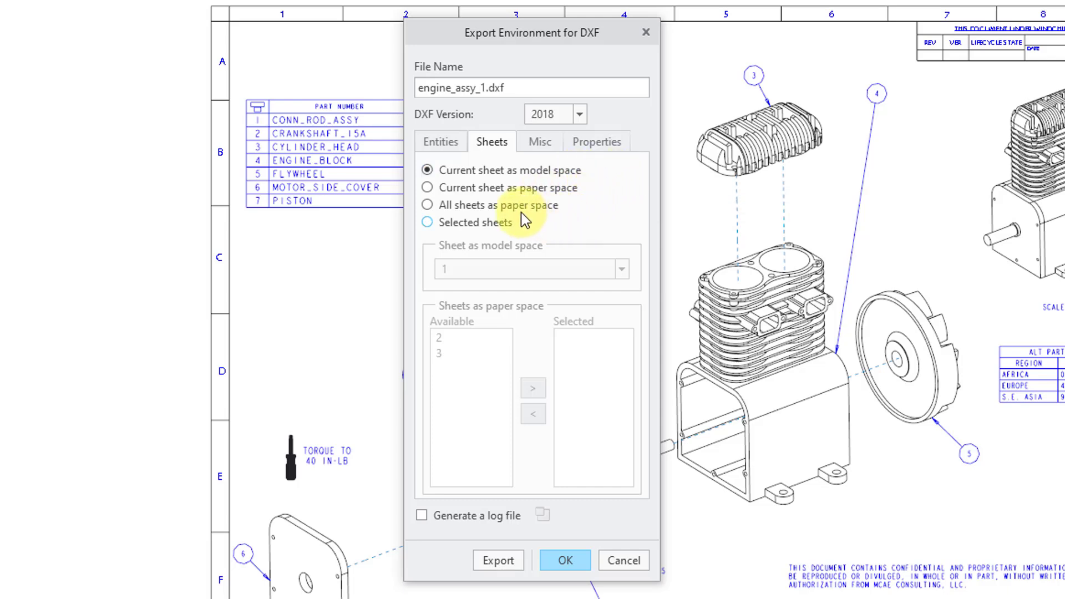
left_click(505, 210)
left_click(475, 224)
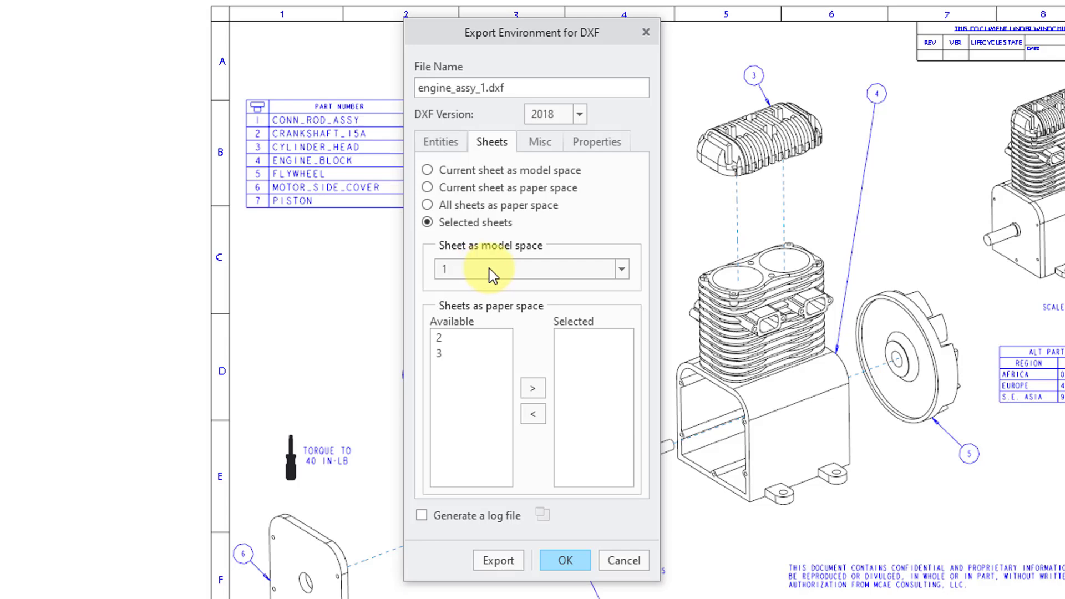
left_click(442, 338)
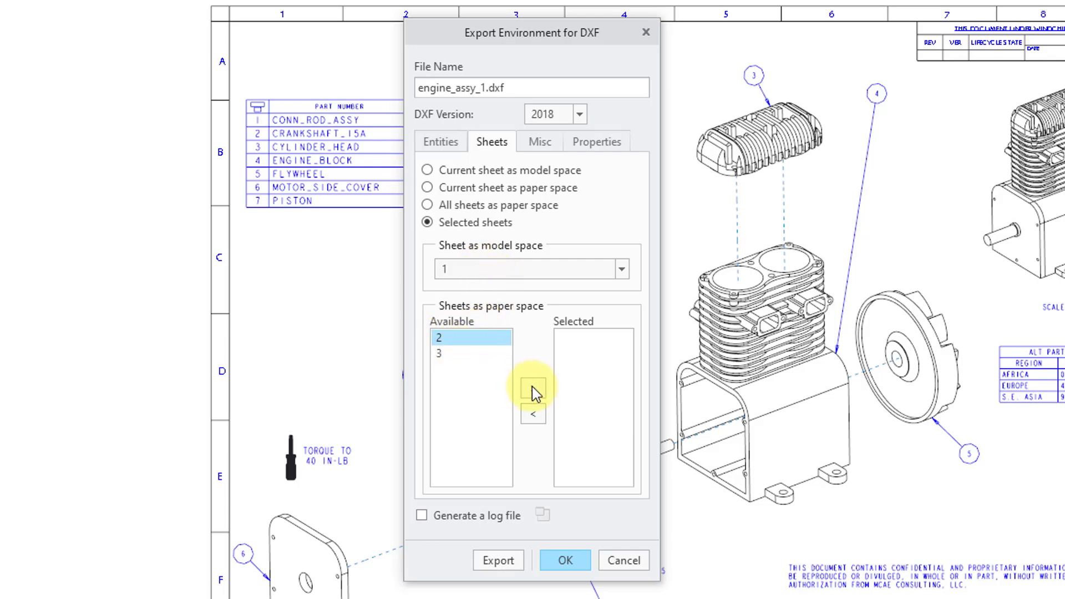
left_click(534, 390)
left_click(452, 339)
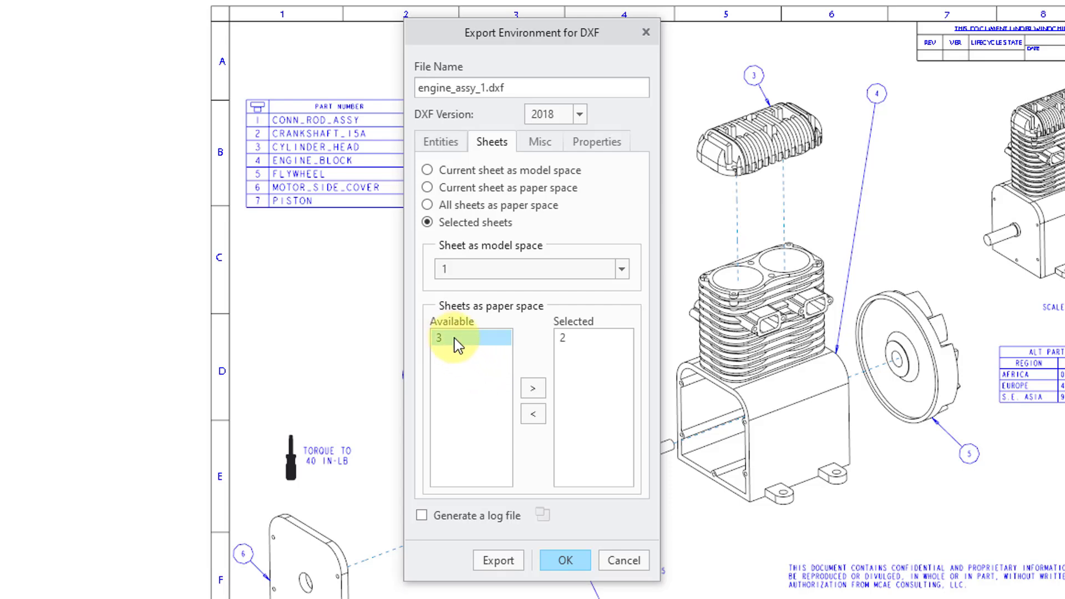
left_click(533, 392)
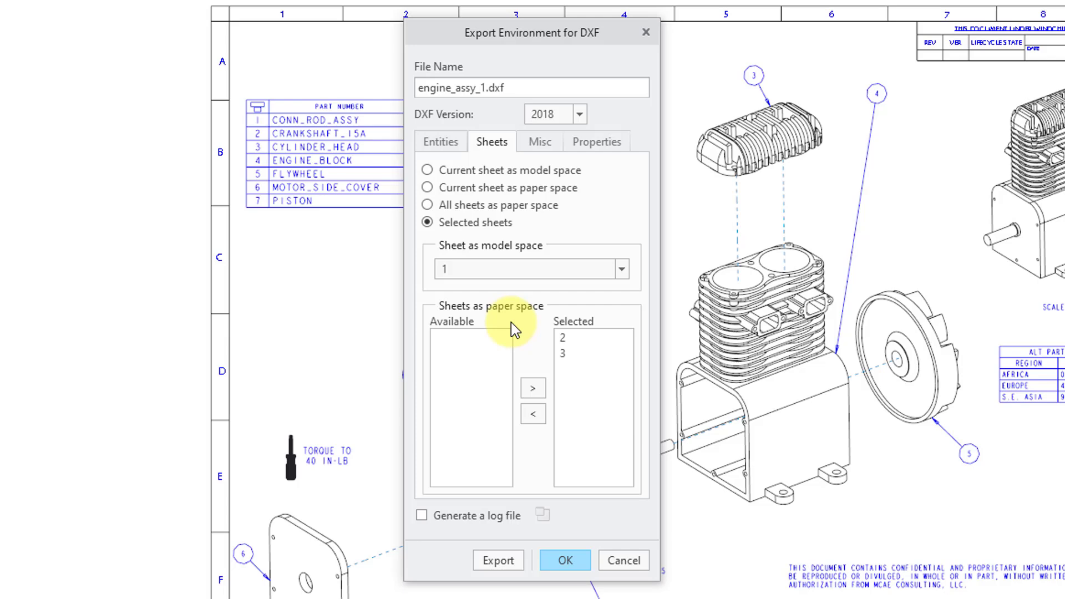
In the Misc options turn on Assembly Structure As Blocks and keep PNG as the image format
left_click(543, 144)
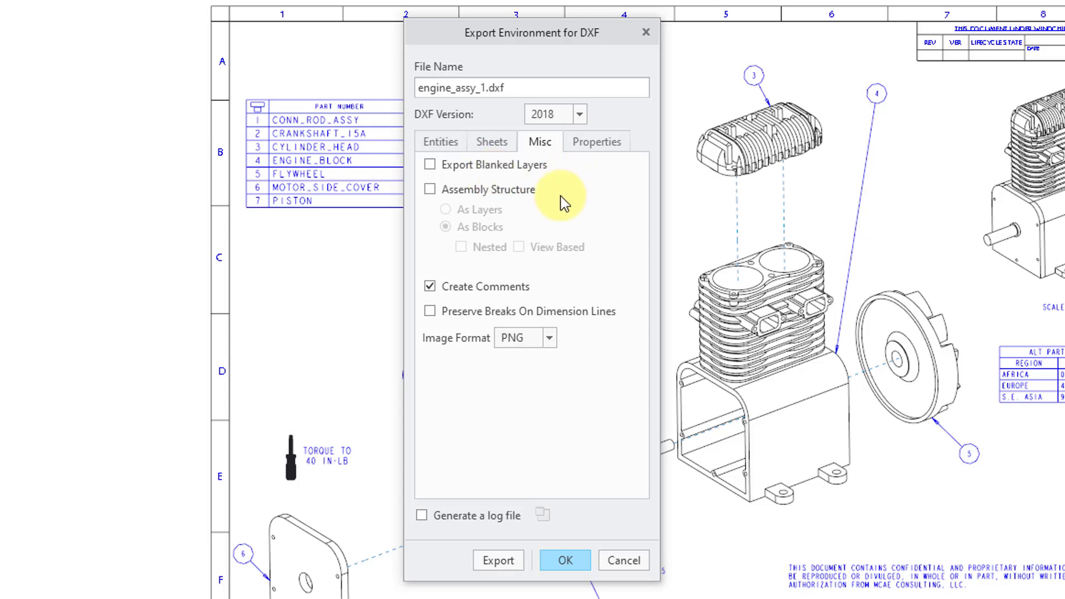
left_click(435, 195)
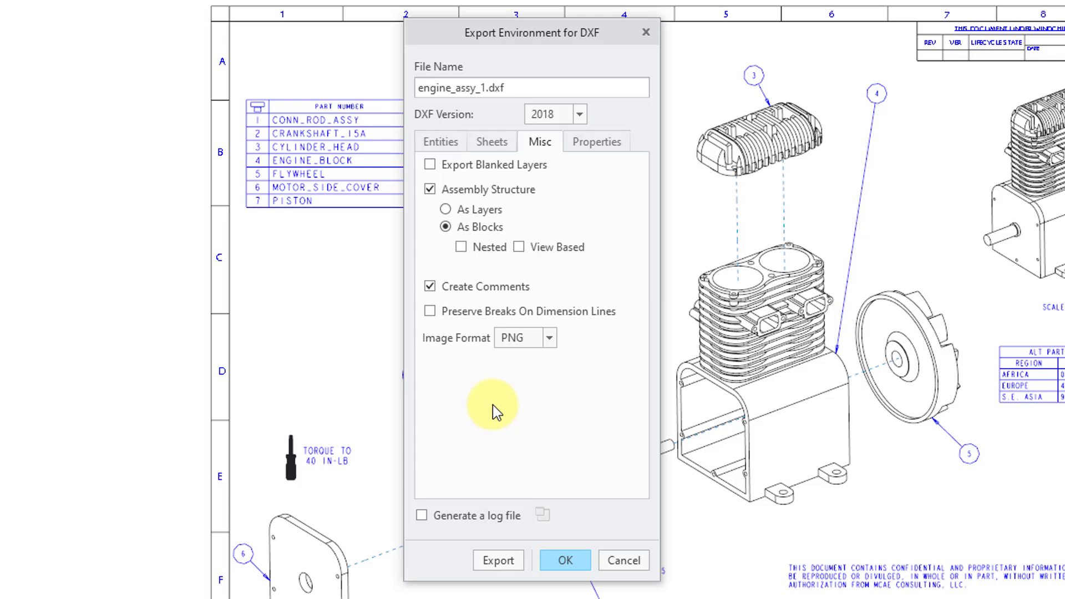
left_click(531, 339)
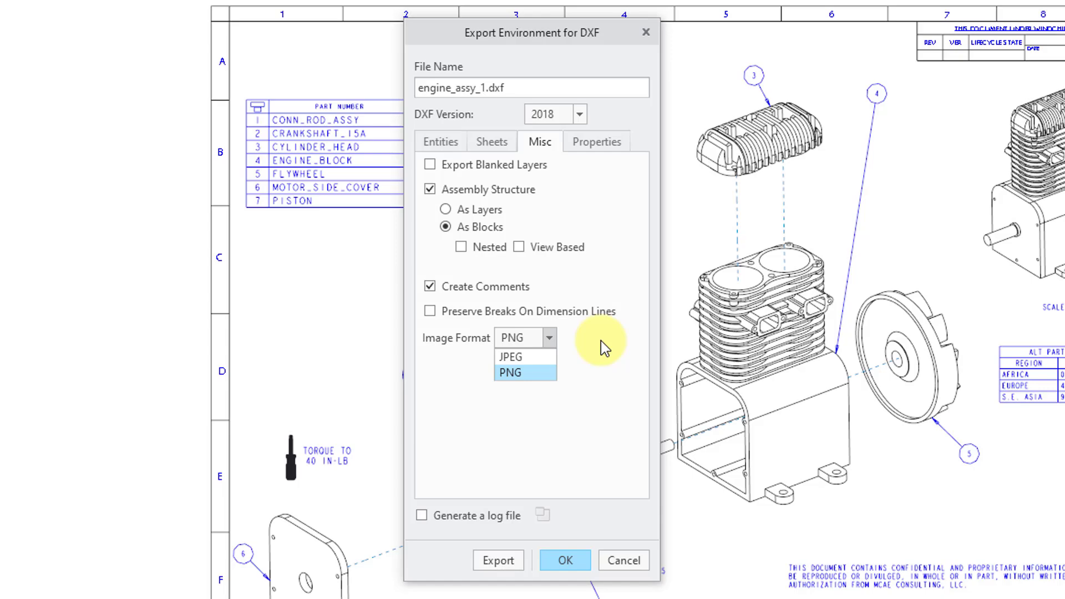
left_click(601, 340)
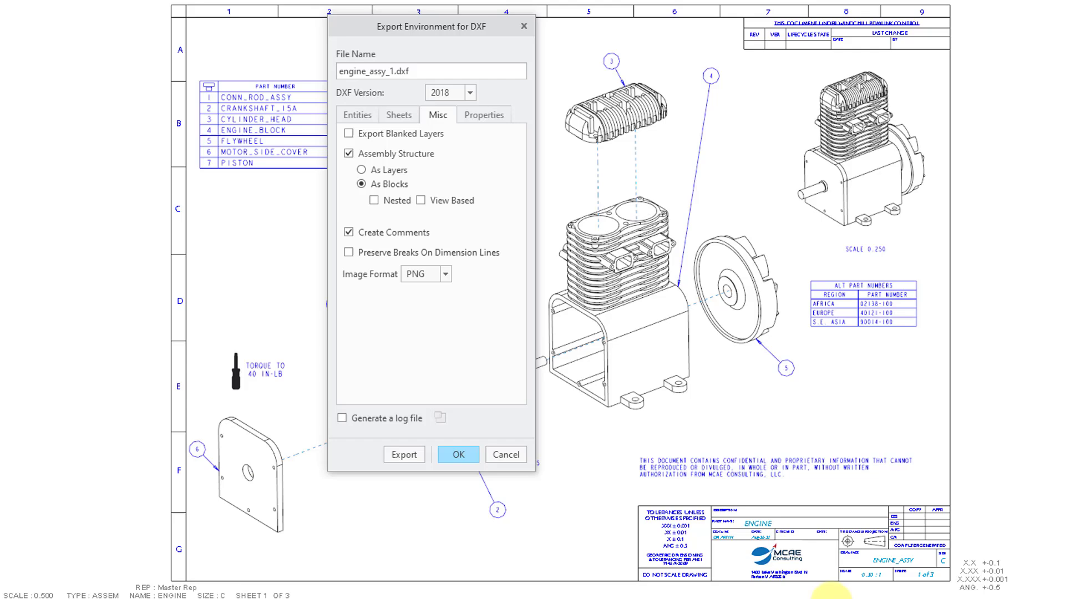
scroll(807, 589, "up", 2)
scroll(808, 589, "up", 2)
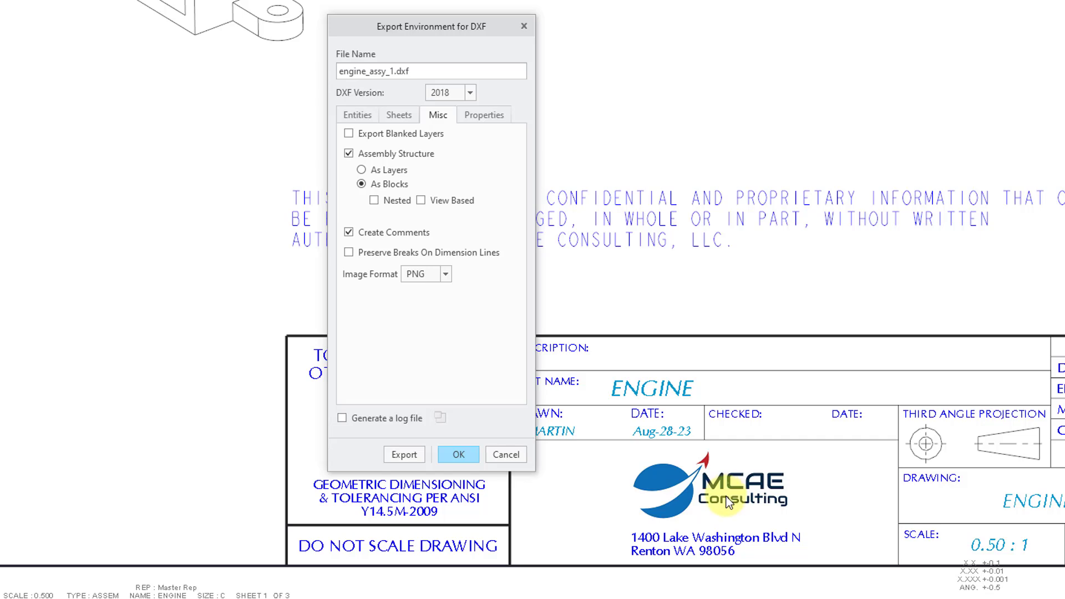
scroll(727, 502, "down", 3)
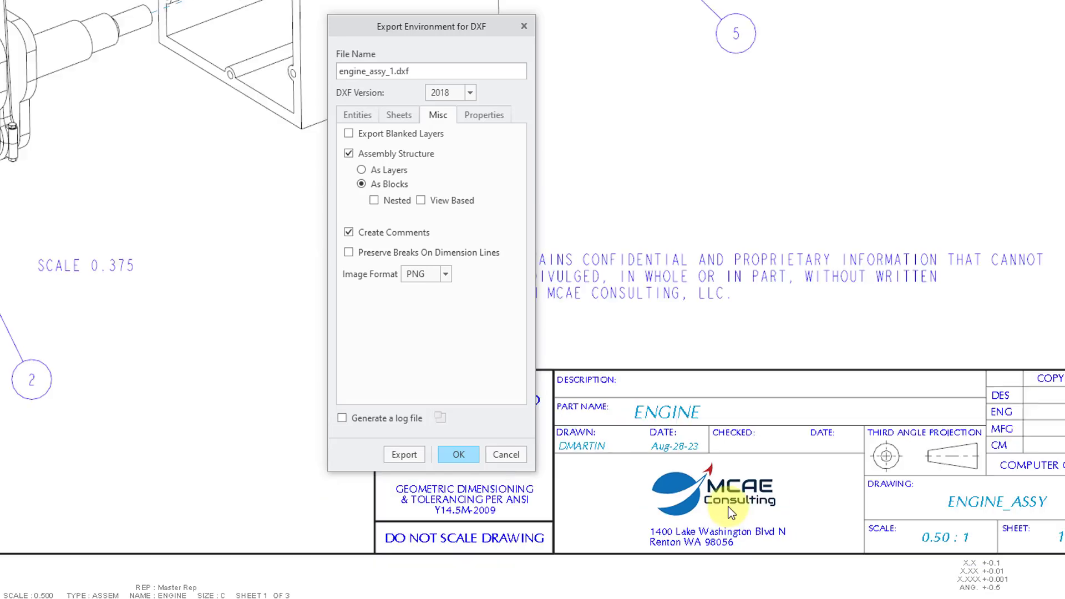
scroll(728, 513, "down", 3)
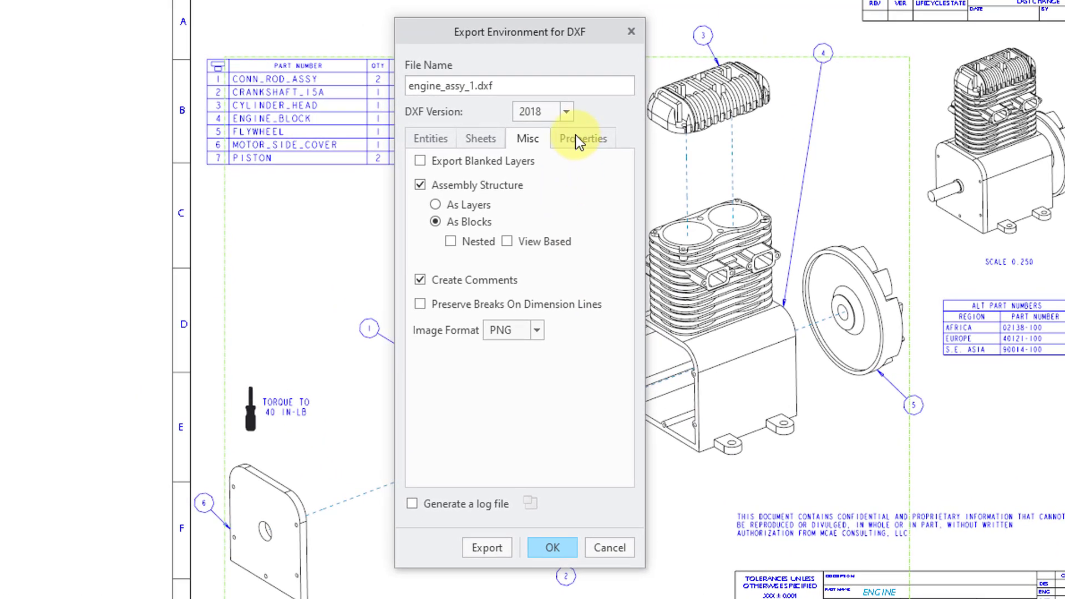
Review the color, line font and text font mapping tables for the DXF export
left_click(579, 141)
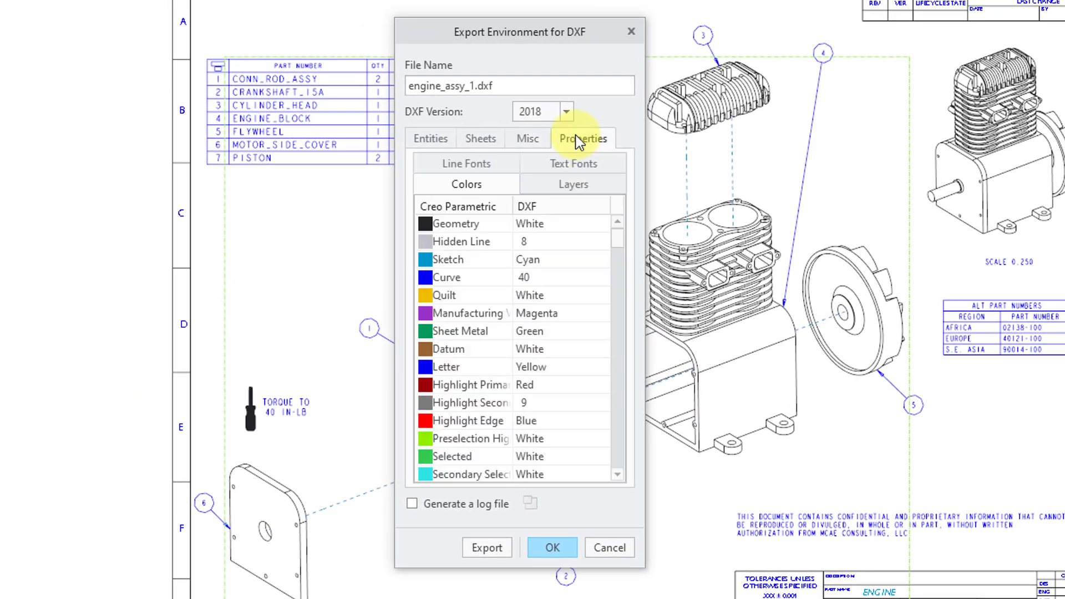
left_click(468, 169)
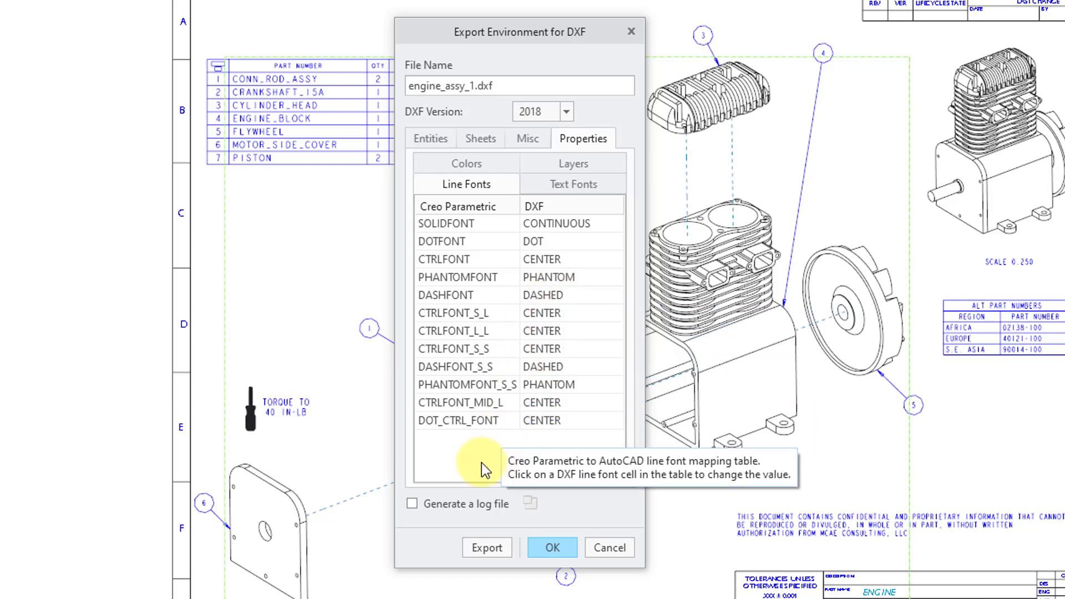
left_click(565, 183)
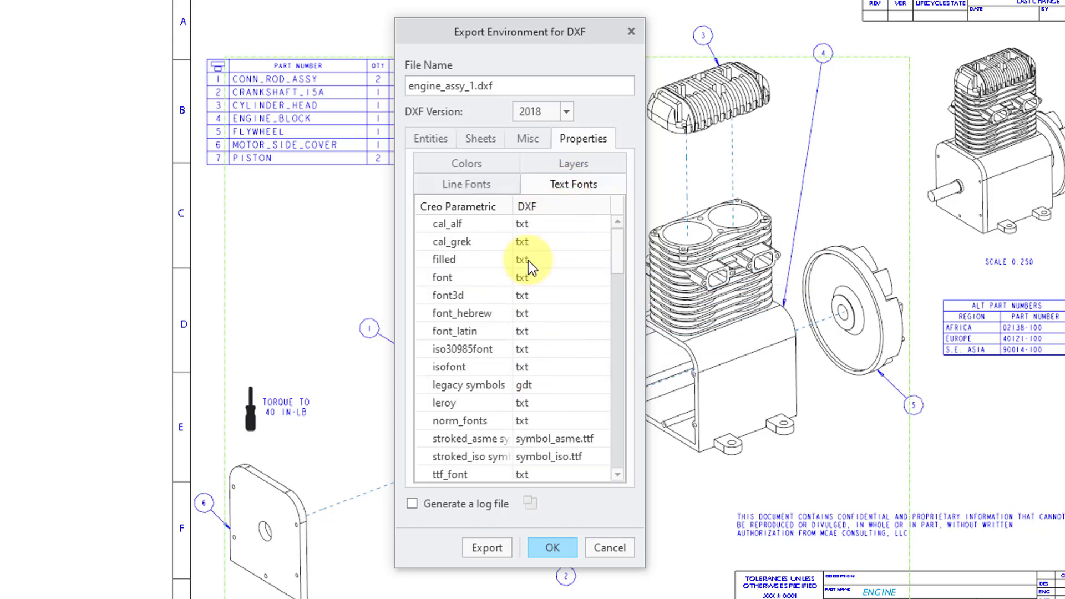
scroll(572, 318, "down", 6)
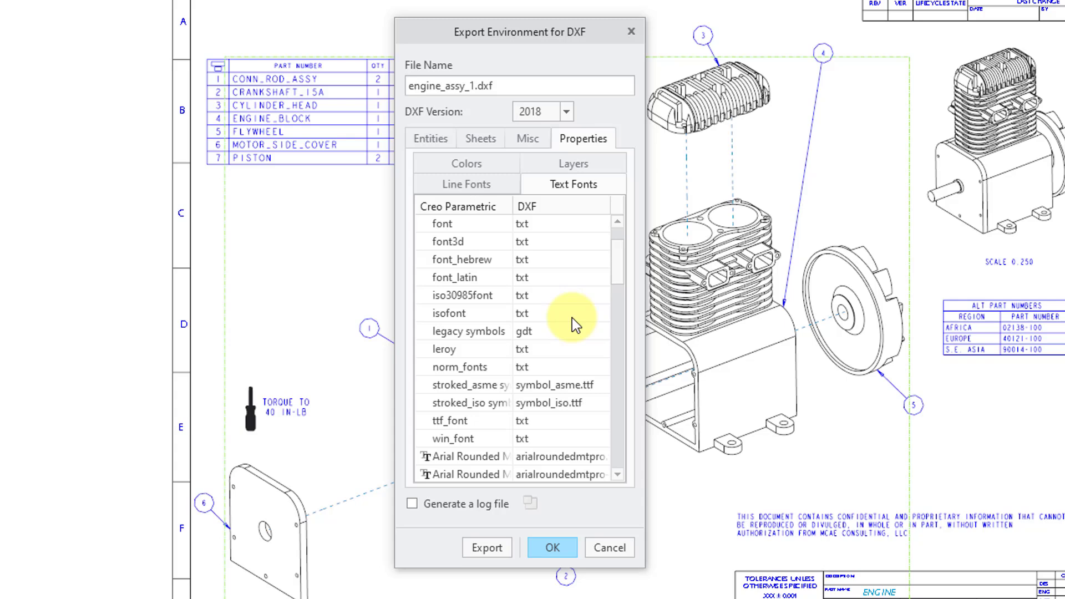
scroll(567, 318, "up", 6)
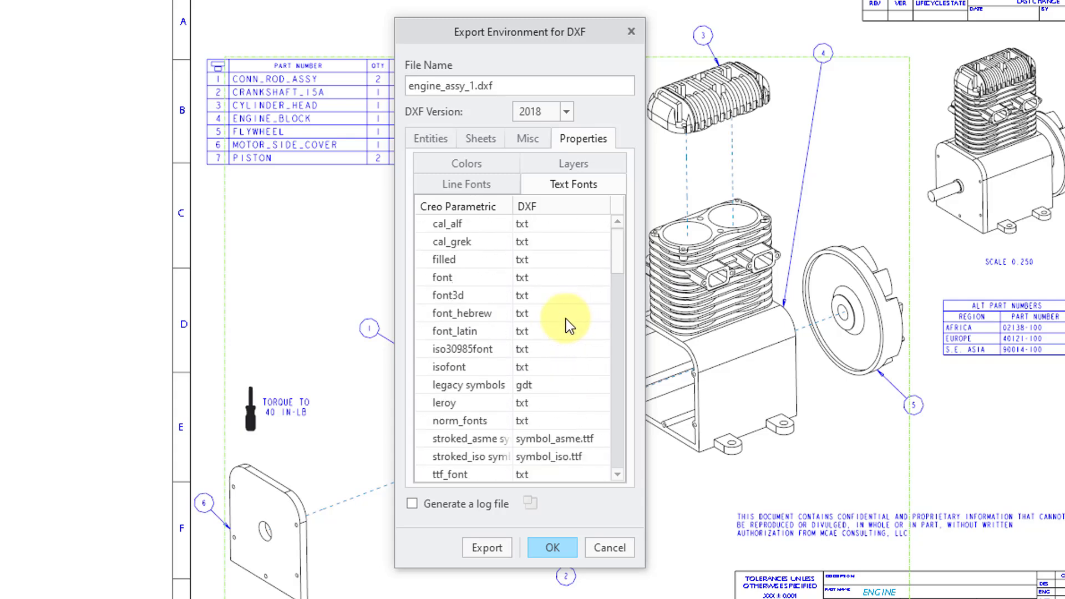
Review the layer mappings, leaving the 00_BUW_DATUM DXF layer name unchanged
left_click(567, 162)
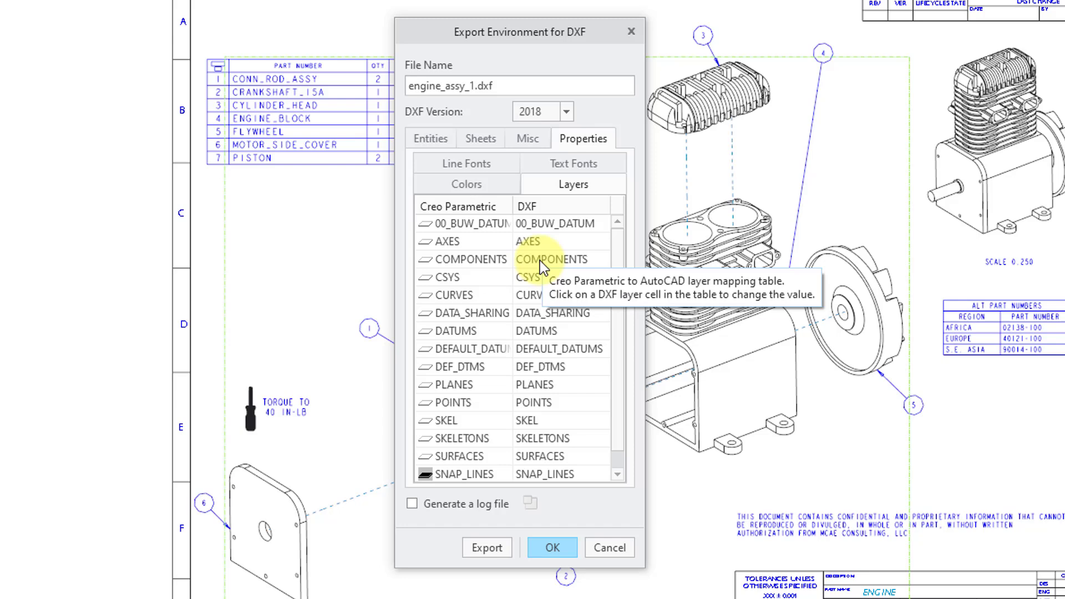
scroll(540, 260, "down", 1)
scroll(538, 261, "up", 1)
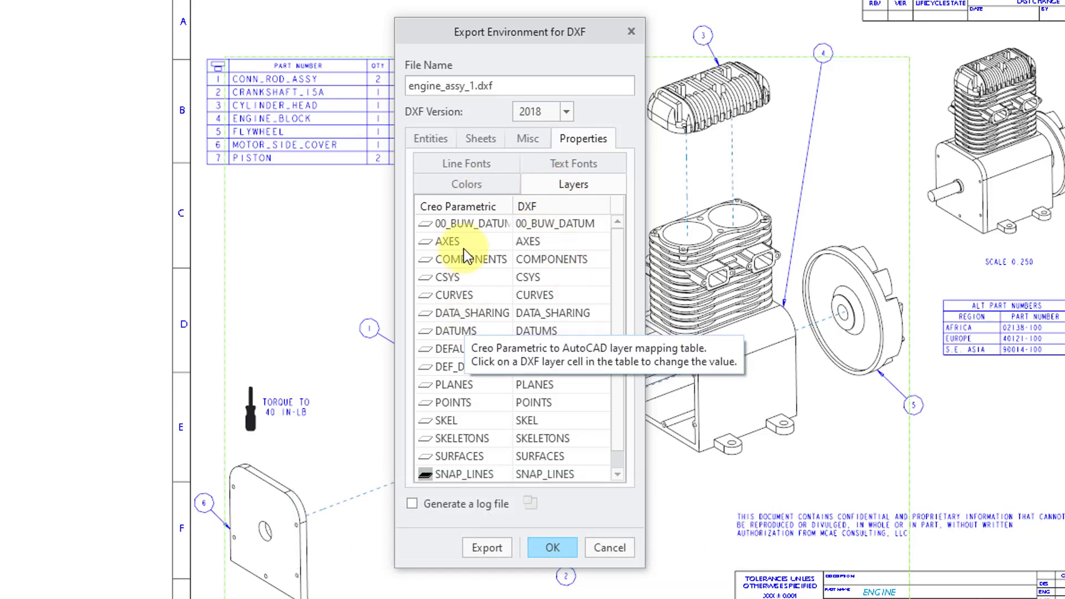
left_click(519, 223)
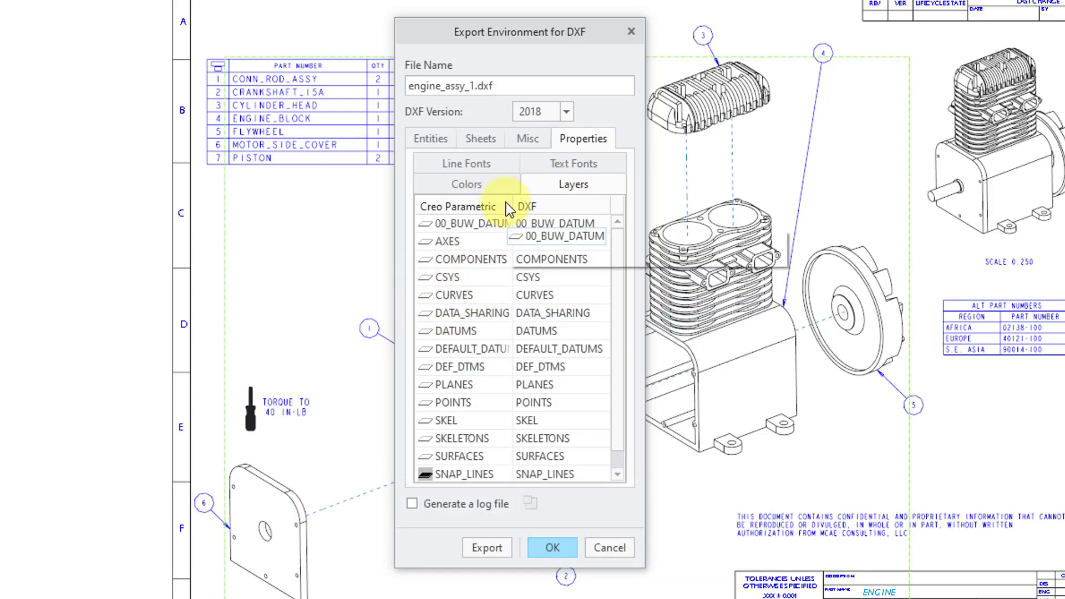
left_click(550, 187)
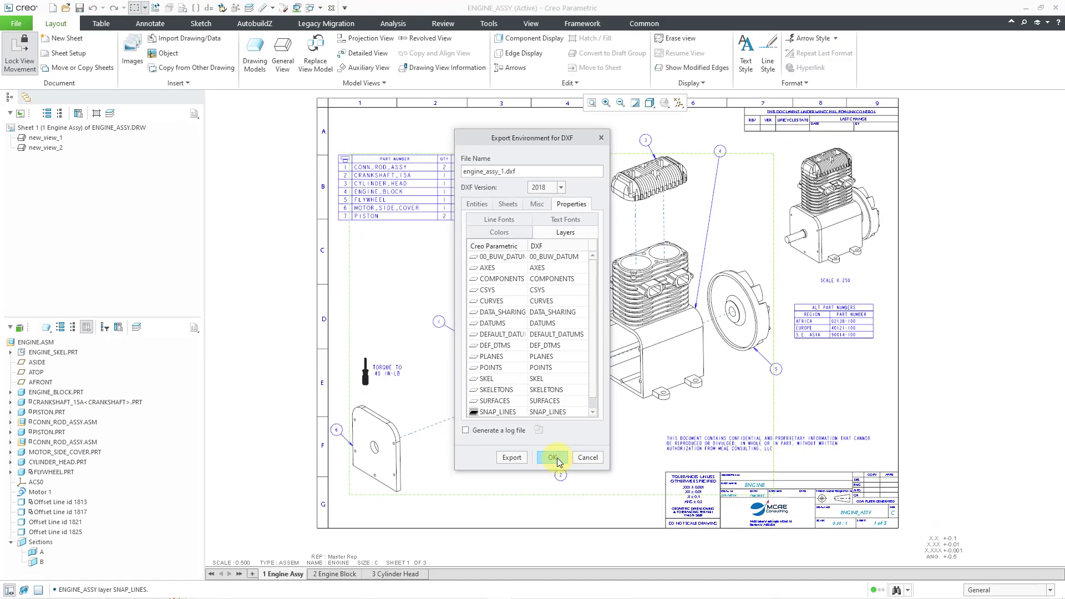
Create the DXF file, then open the Creo Parametric Options dialog
left_click(558, 458)
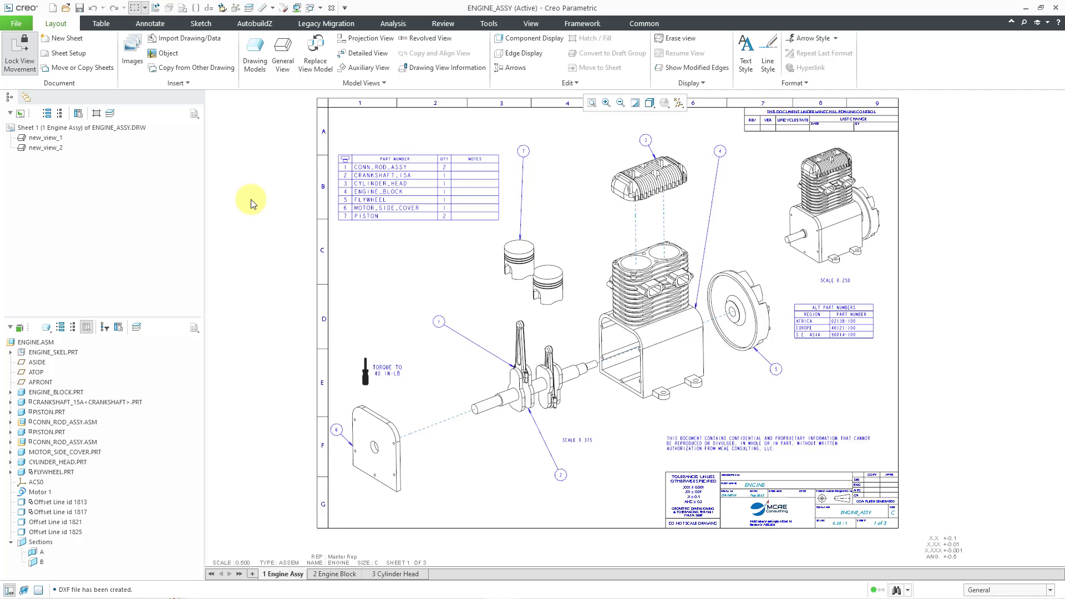
left_click(24, 25)
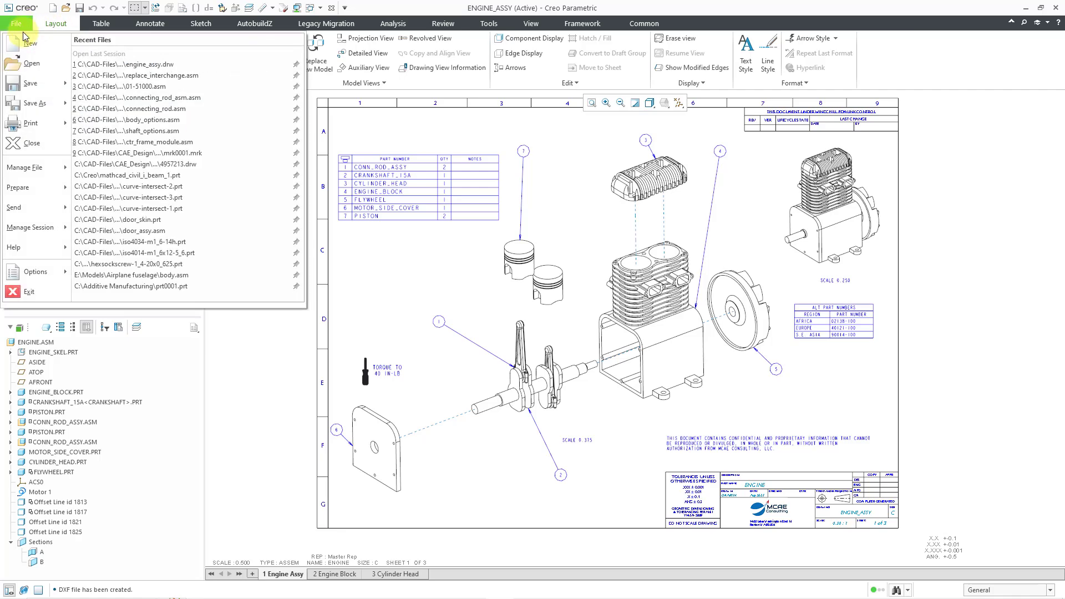
mouse_move(27, 274)
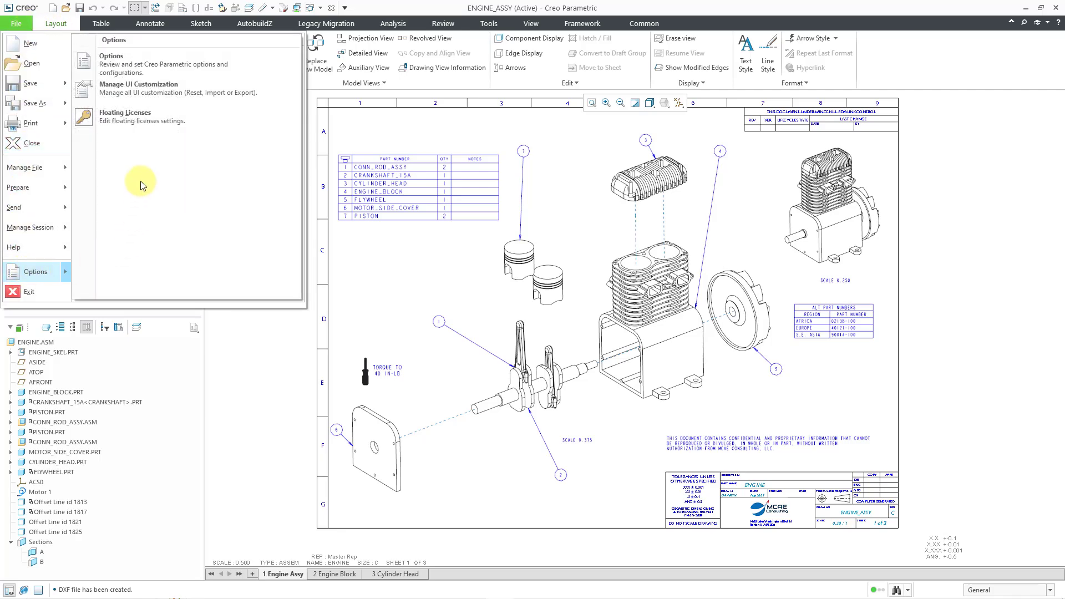
left_click(136, 64)
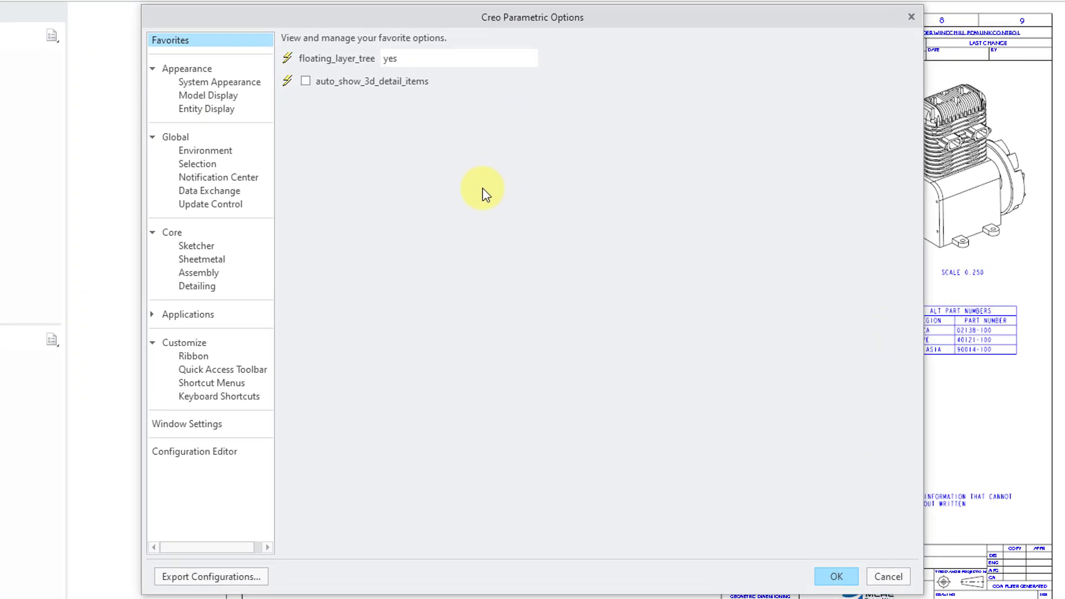
Under Data Exchange, pick DXF as the export profile format and open its profile settings
left_click(221, 192)
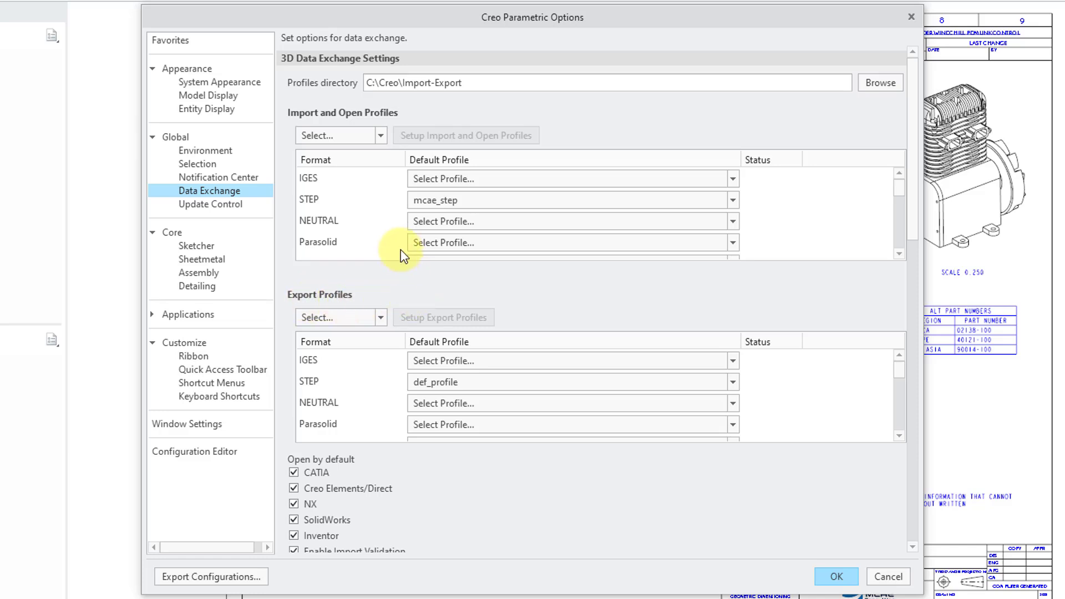
left_click(381, 318)
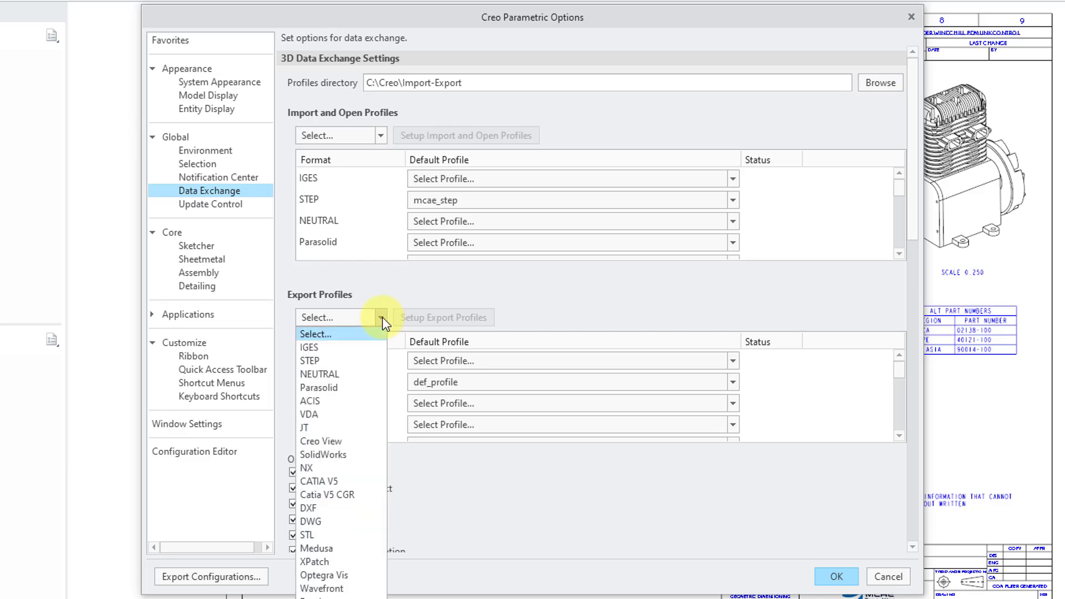
left_click(370, 513)
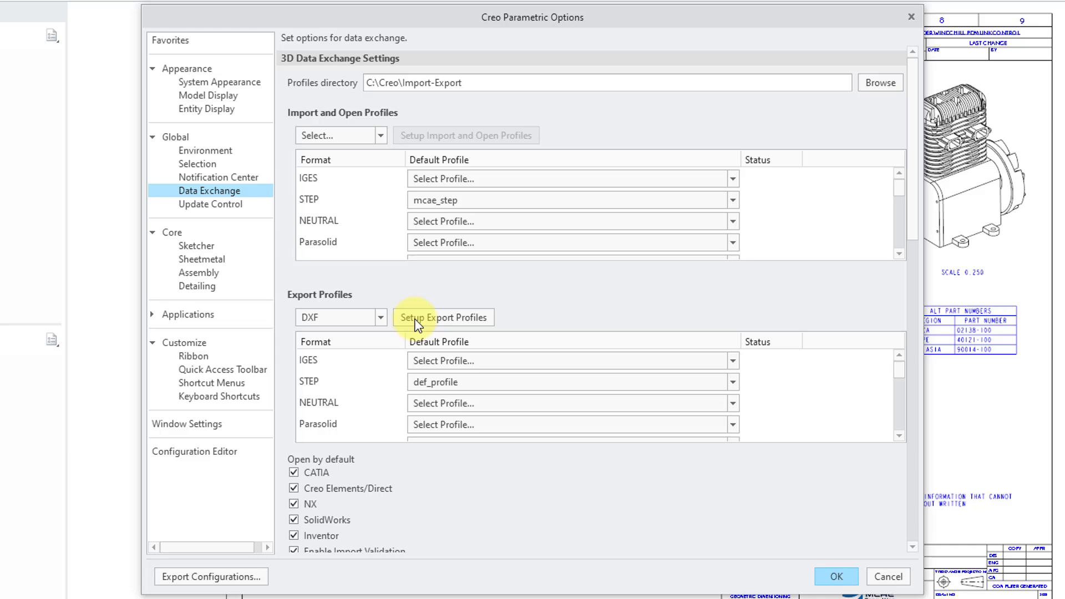
left_click(461, 318)
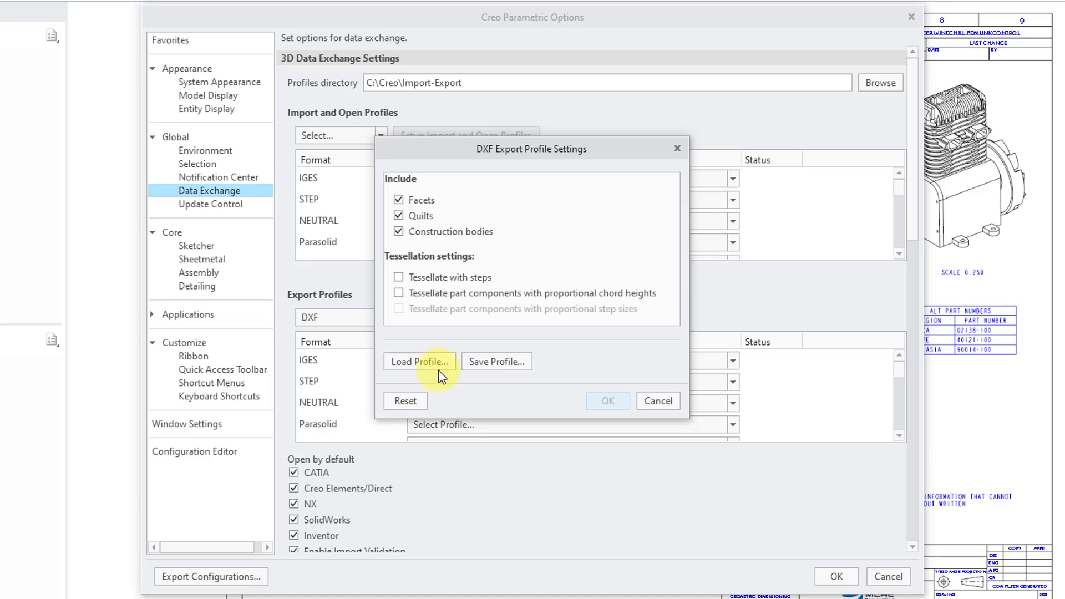
Cancel the DXF profile settings and the profile file browser, then scroll Export Profiles to DXF
left_click(655, 403)
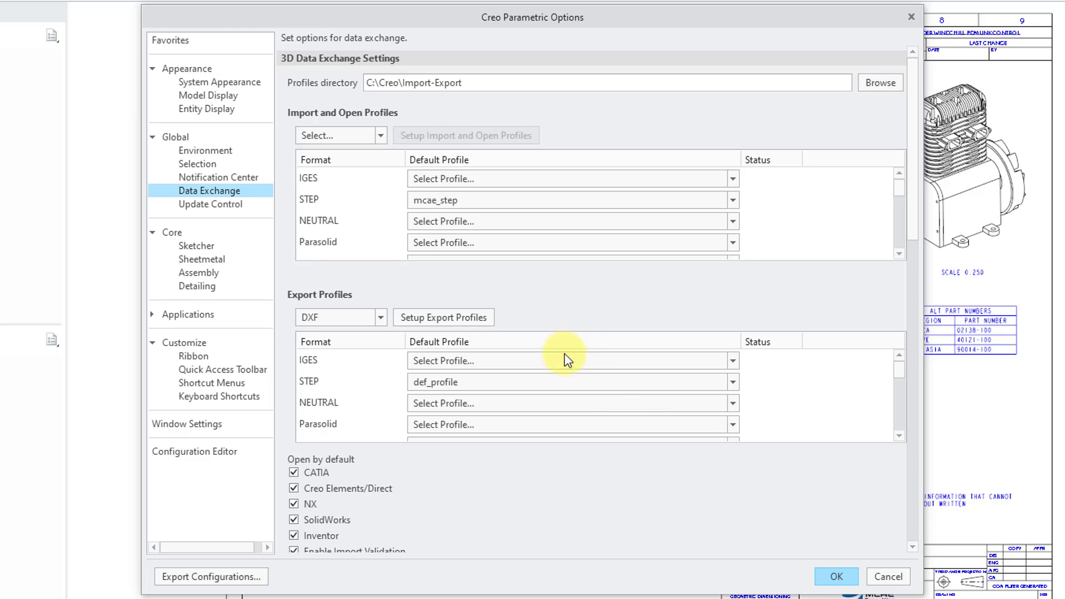
left_click(556, 375)
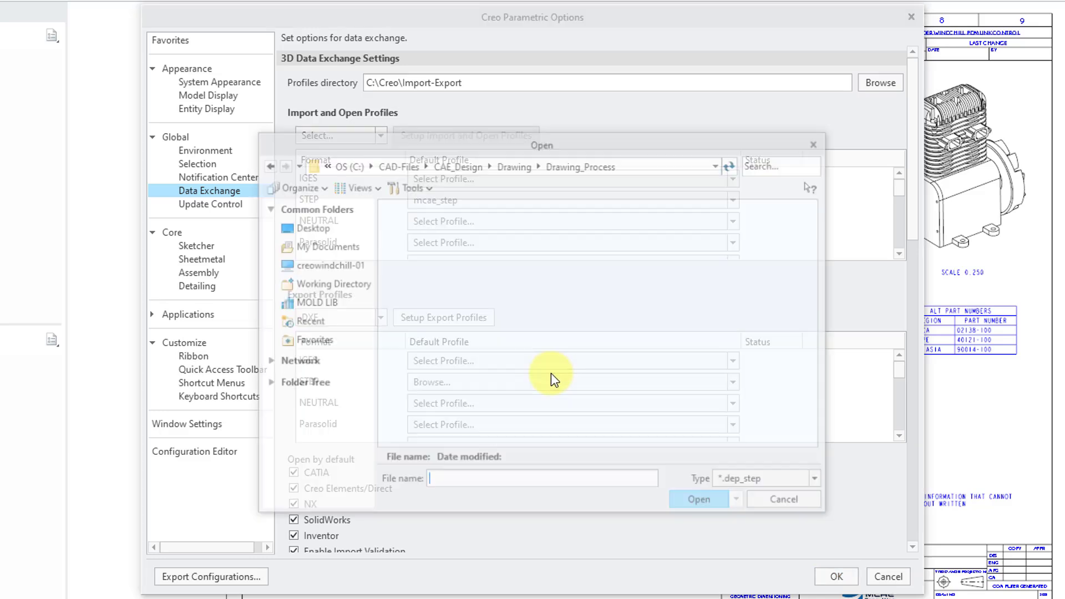
left_click(801, 502)
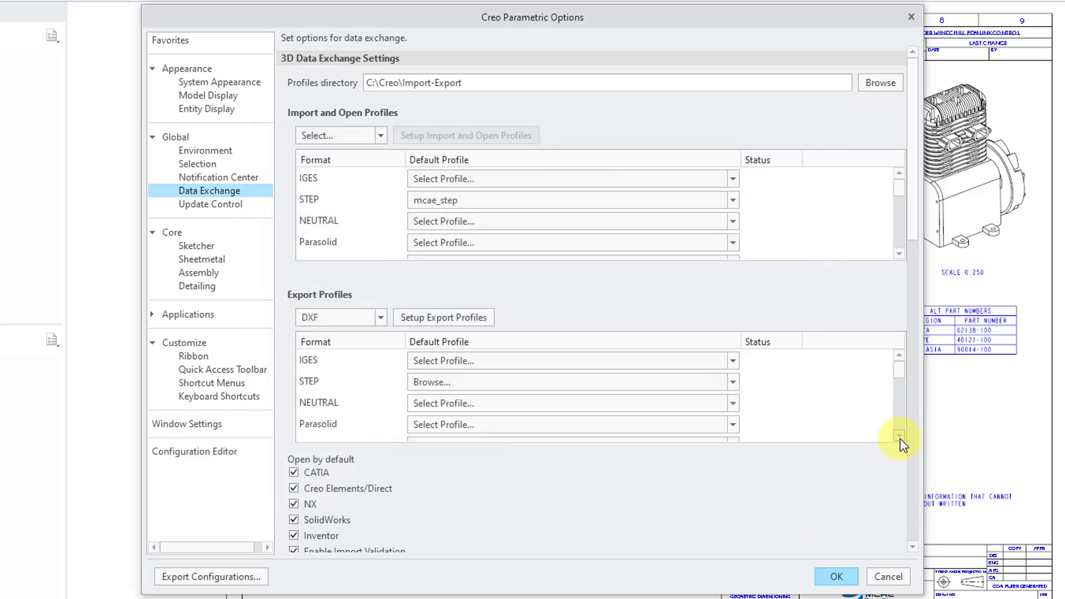
left_click(899, 436)
left_click(899, 436)
left_click(900, 436)
left_click(900, 436)
left_click(900, 435)
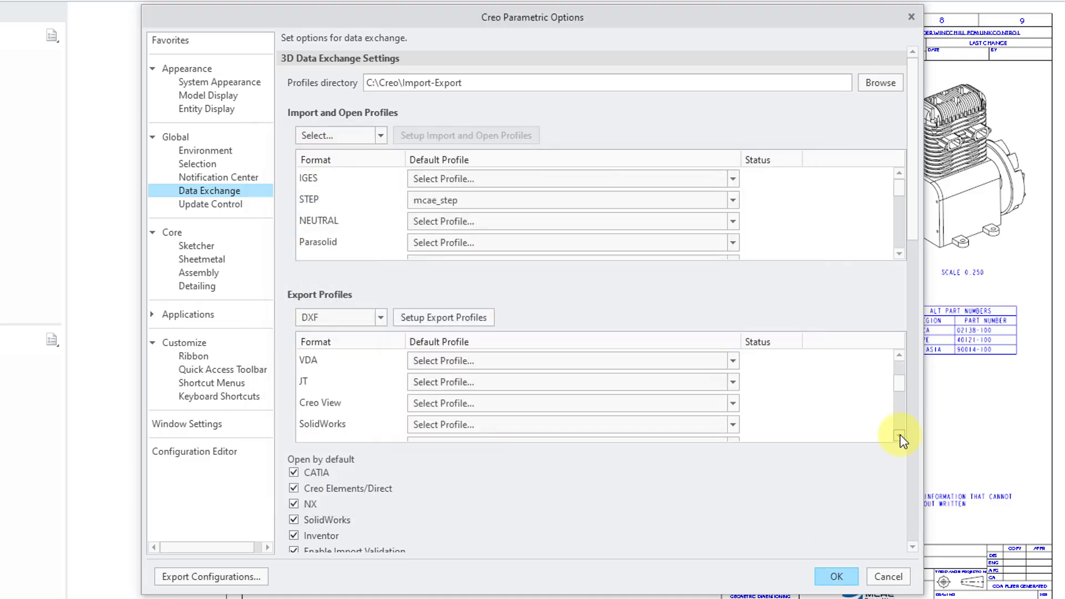
left_click(900, 436)
left_click(899, 435)
left_click(899, 436)
left_click(900, 435)
left_click(899, 435)
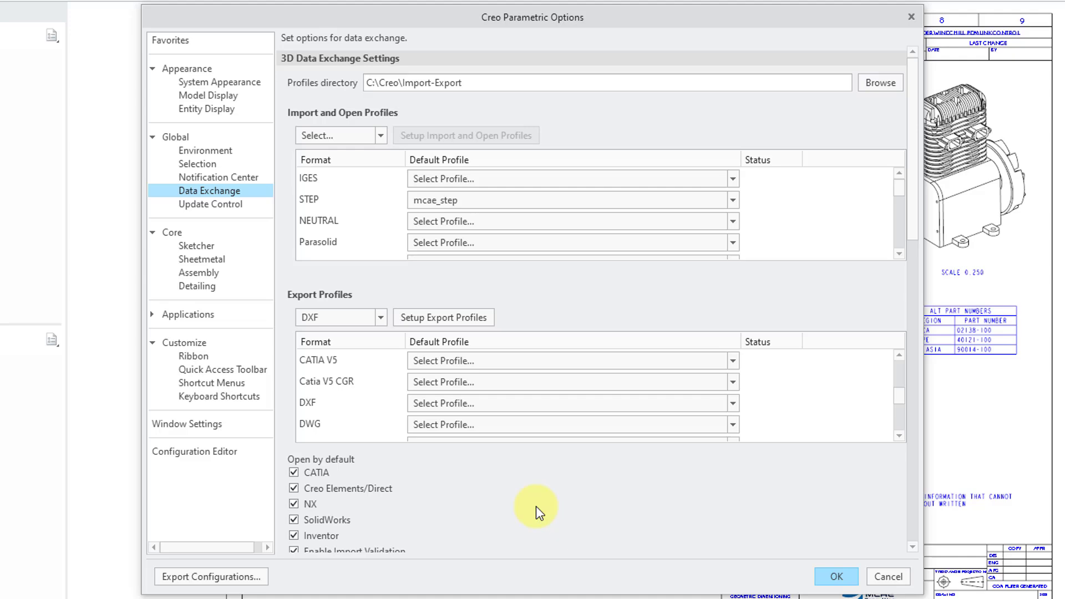
Search the config.pro options for 'dxf', including matches in option descriptions
left_click(220, 454)
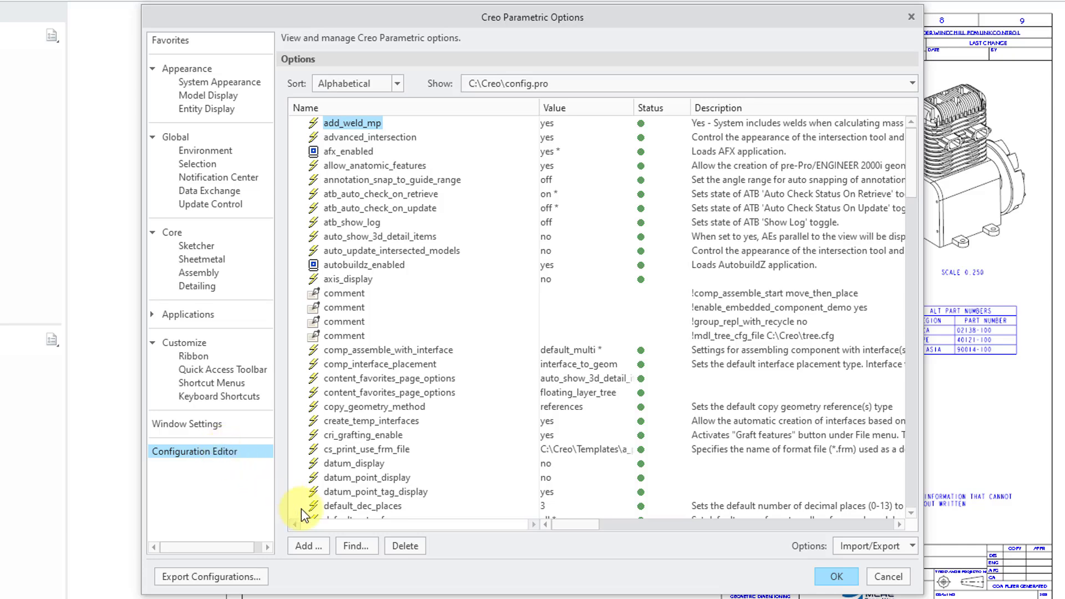
left_click(355, 545)
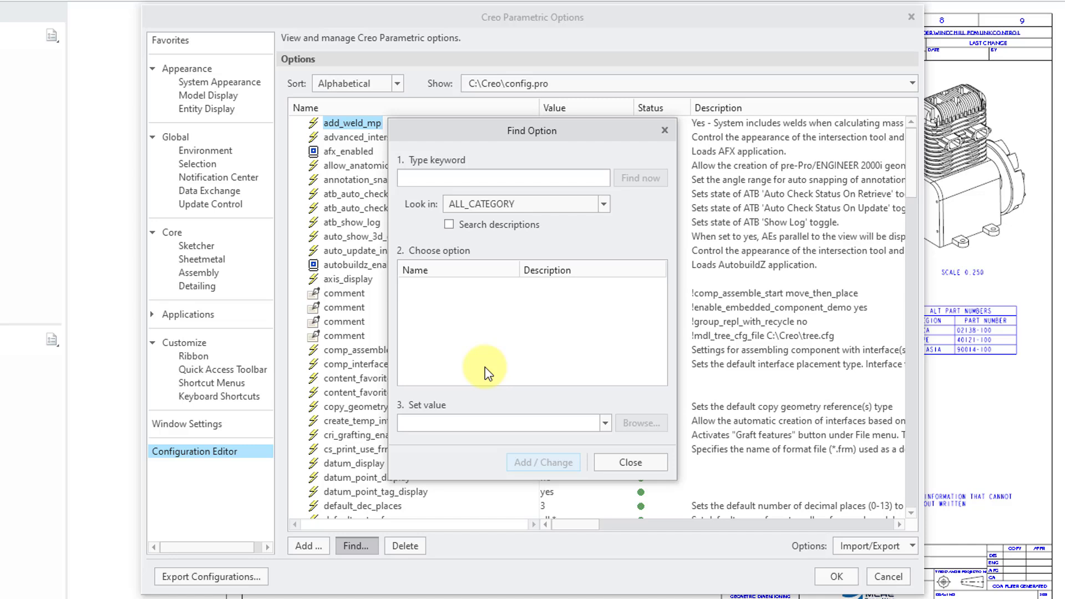
left_click(492, 175)
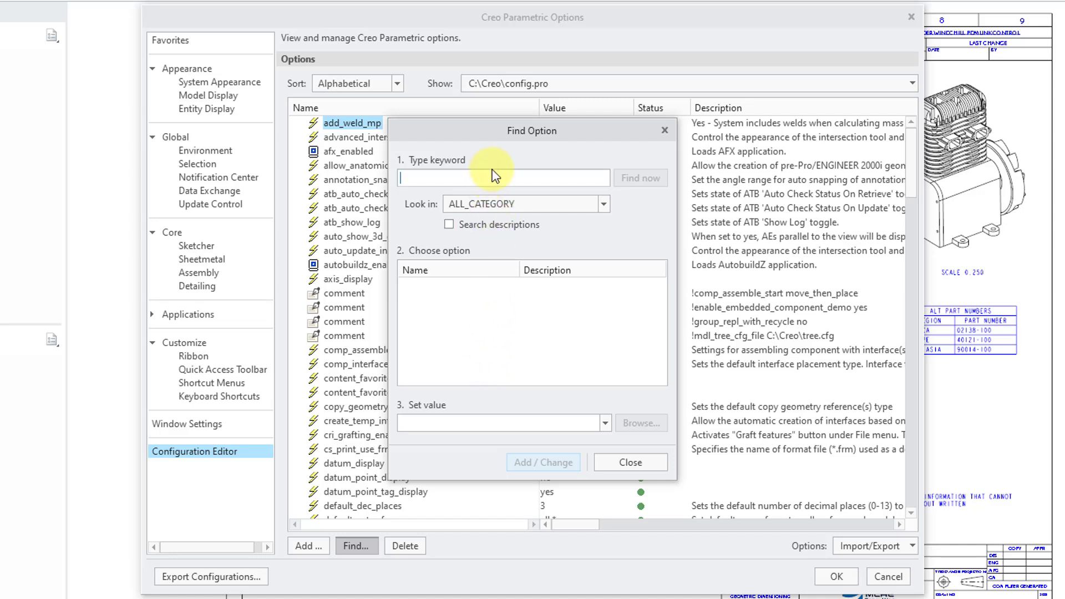
type("d")
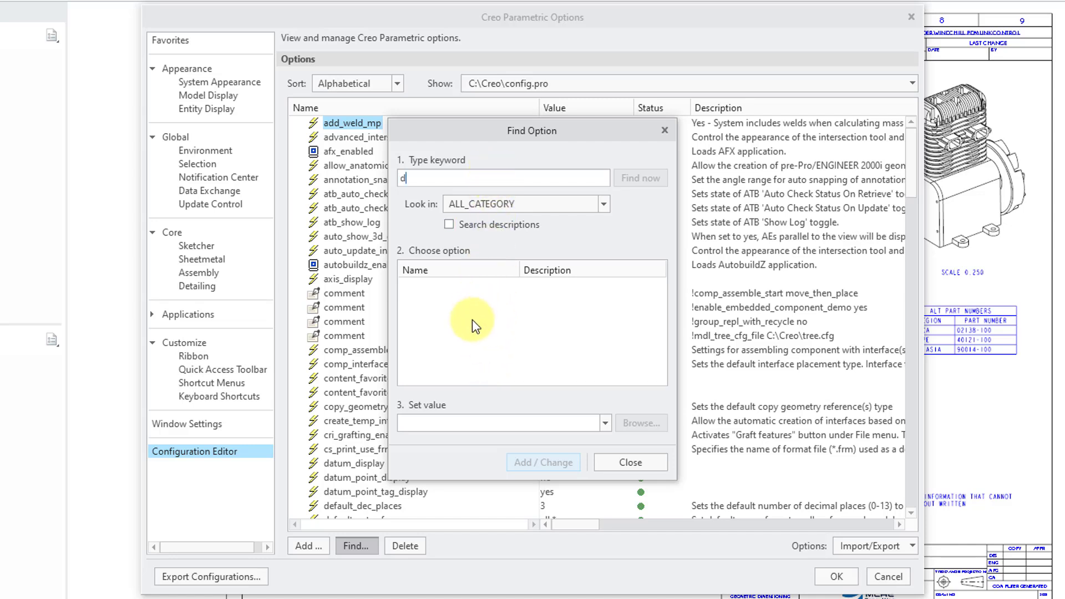
type("xf")
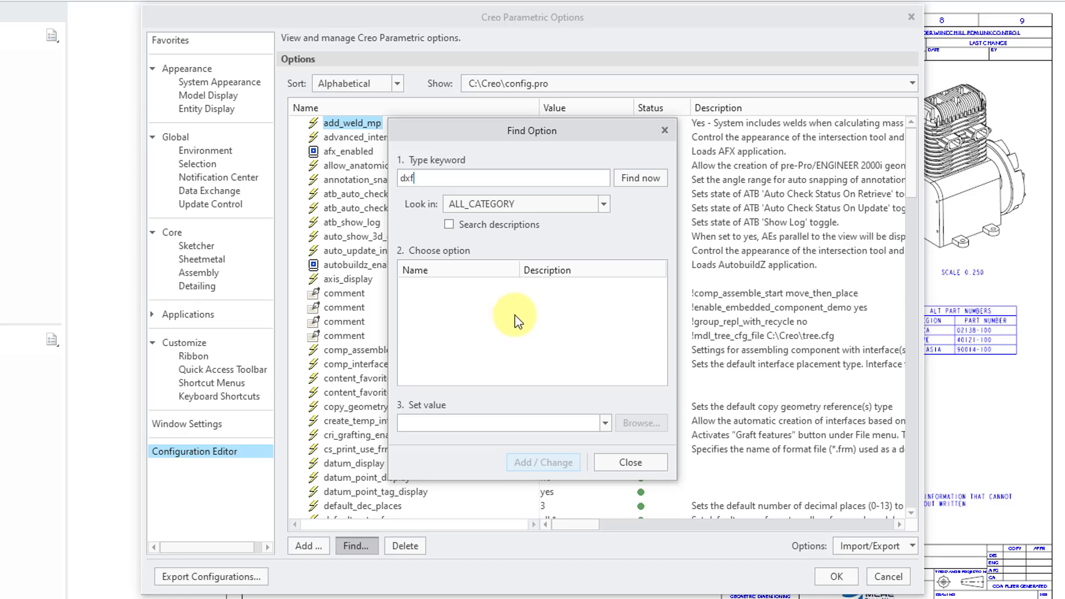
left_click(447, 226)
left_click(638, 179)
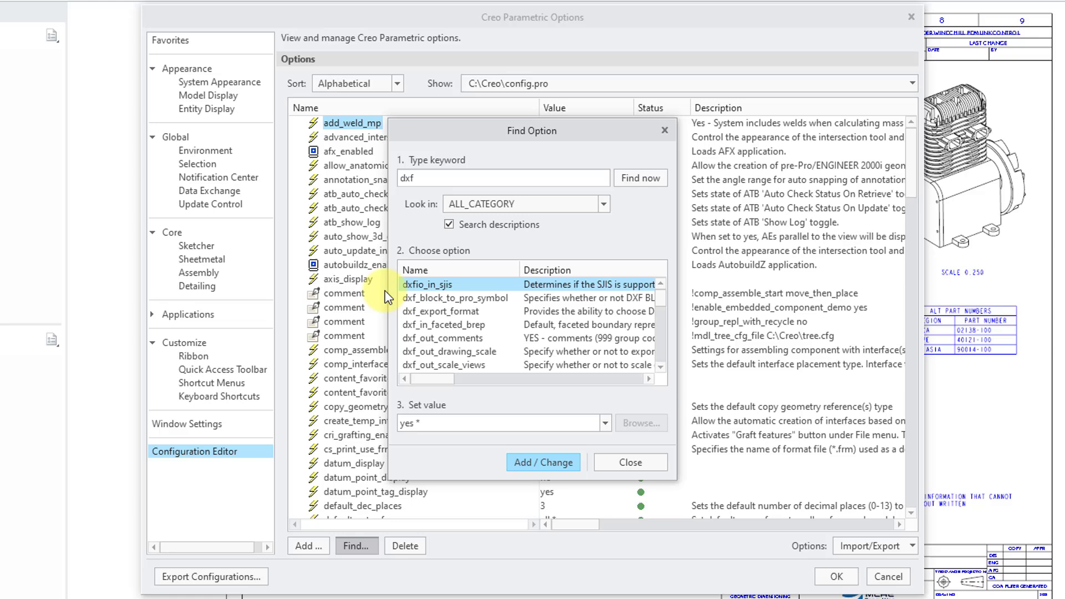
Widen the Find Option window and scroll through the dxf results like intf2d_out_line_width
left_click_drag(388, 298, 214, 291)
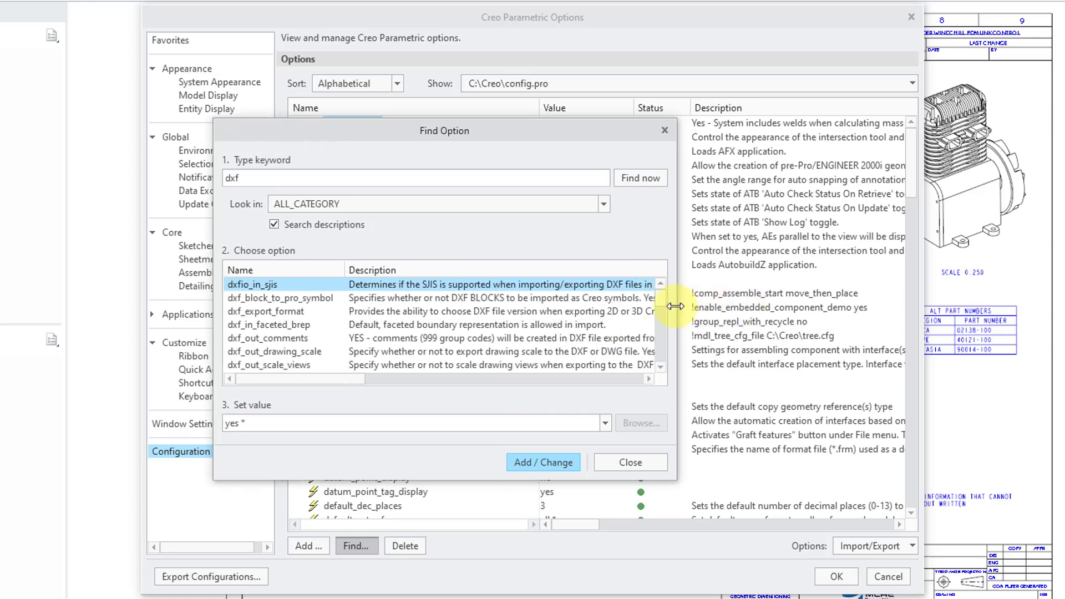
left_click_drag(677, 305, 871, 305)
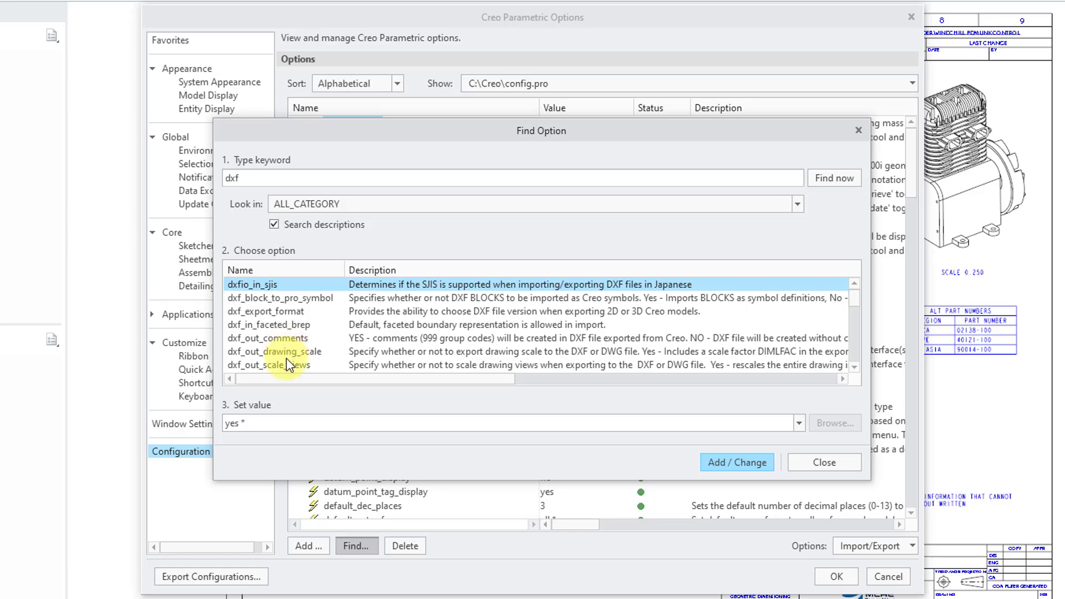
scroll(350, 332, "down", 1)
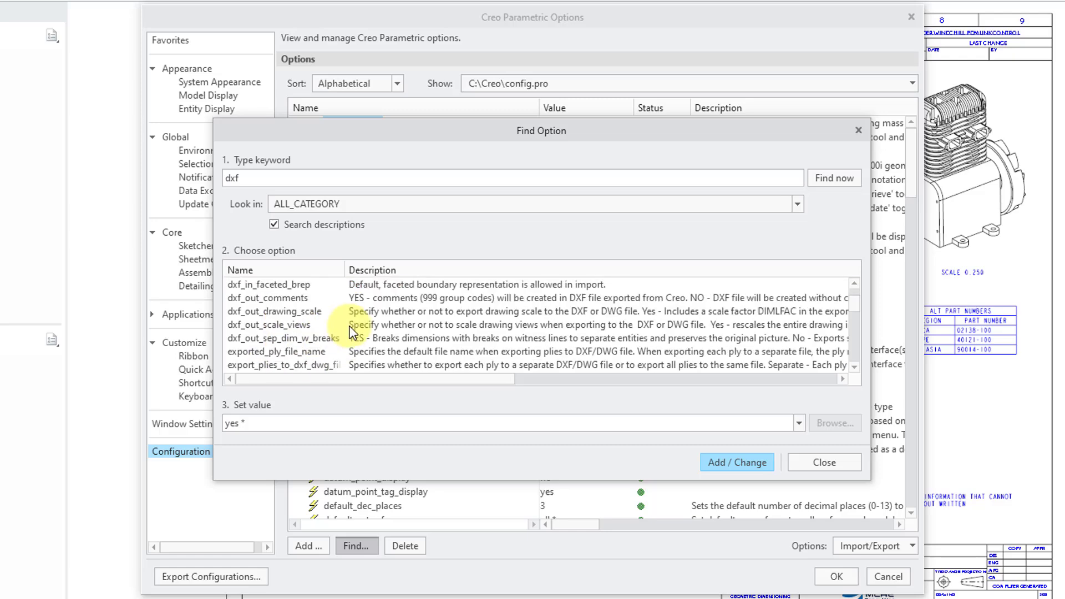
scroll(350, 331, "down", 3)
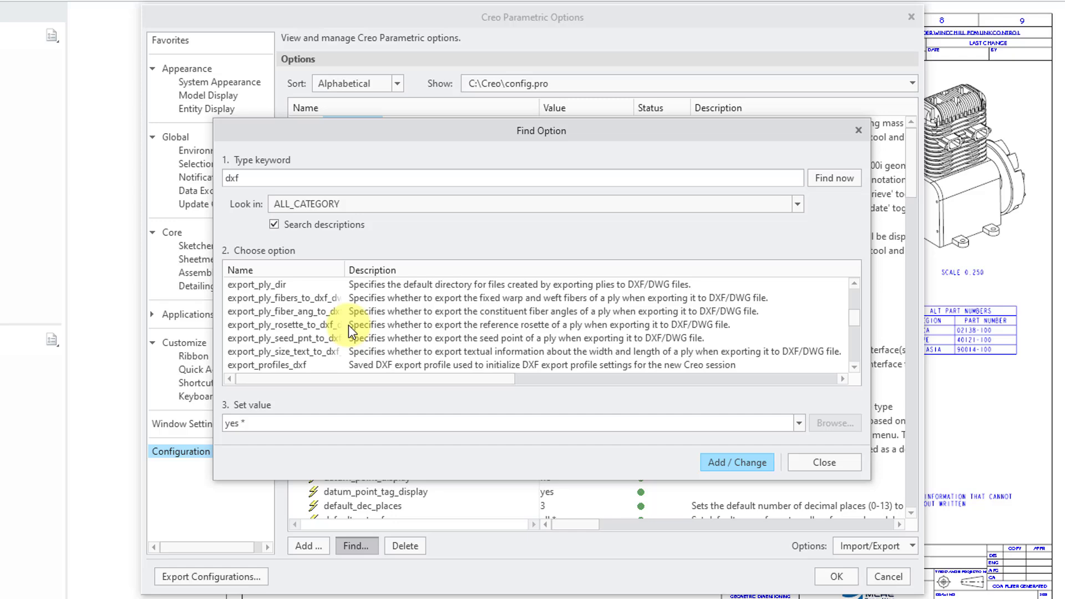
scroll(348, 330, "down", 2)
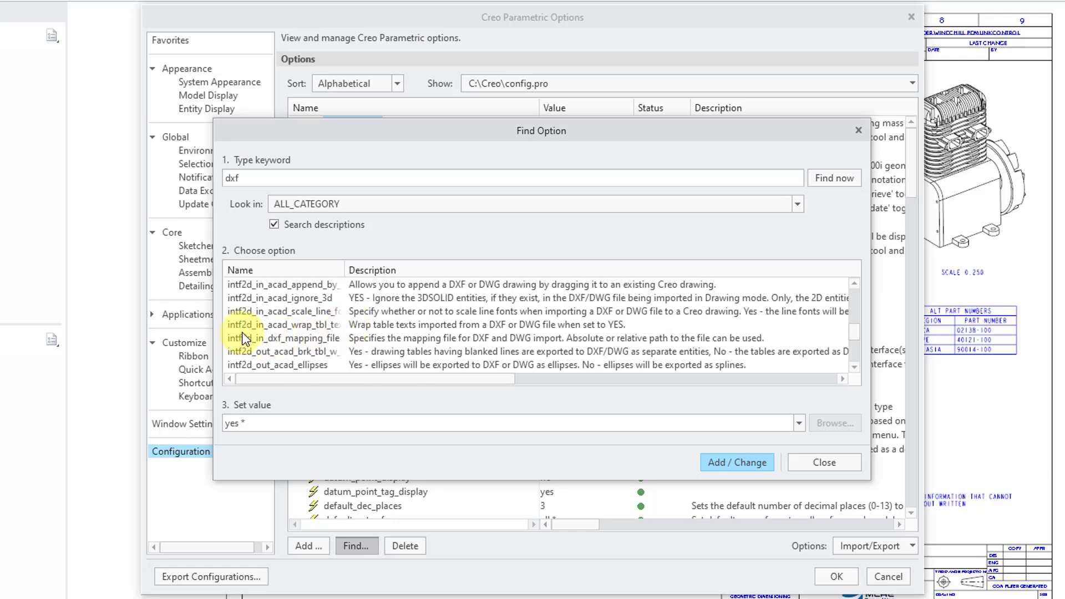
scroll(241, 342, "down", 1)
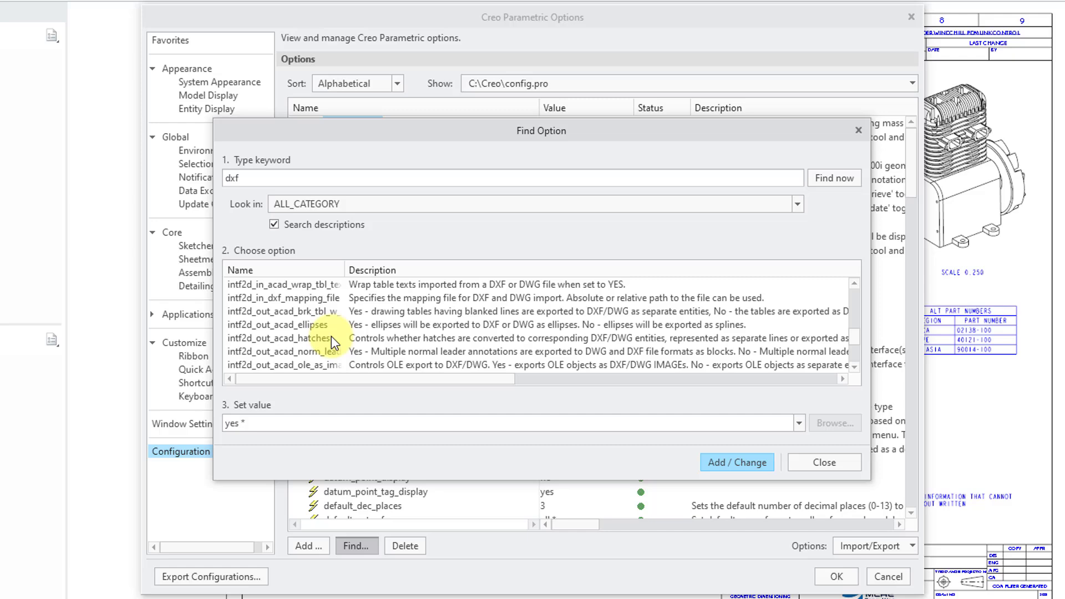
scroll(331, 339, "down", 1)
scroll(331, 341, "down", 2)
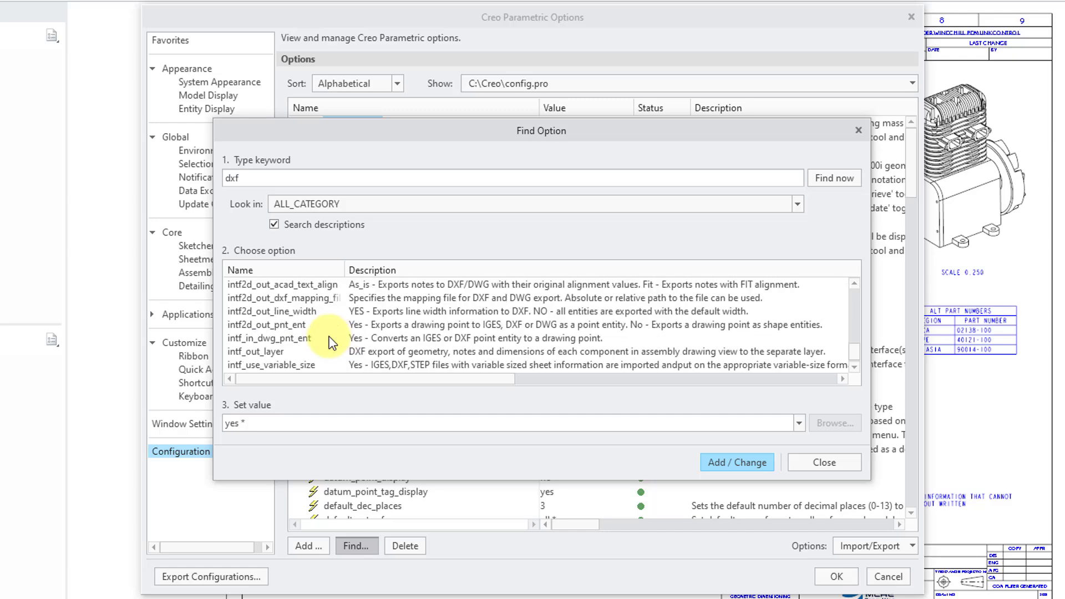
Review the available layer values for intf_out_layer, leaving it set to none
left_click(285, 351)
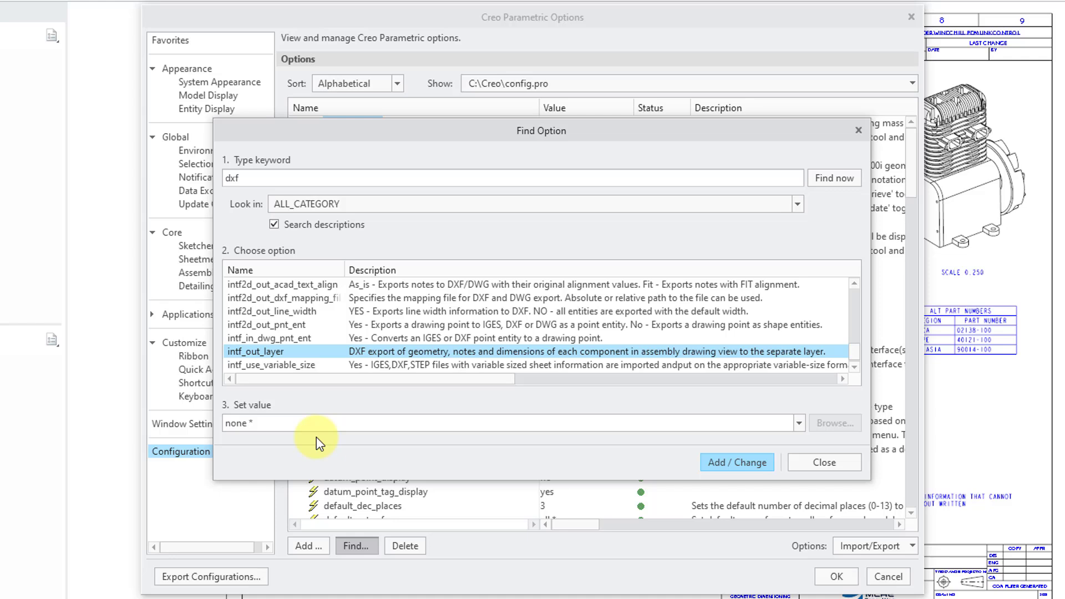
left_click(799, 423)
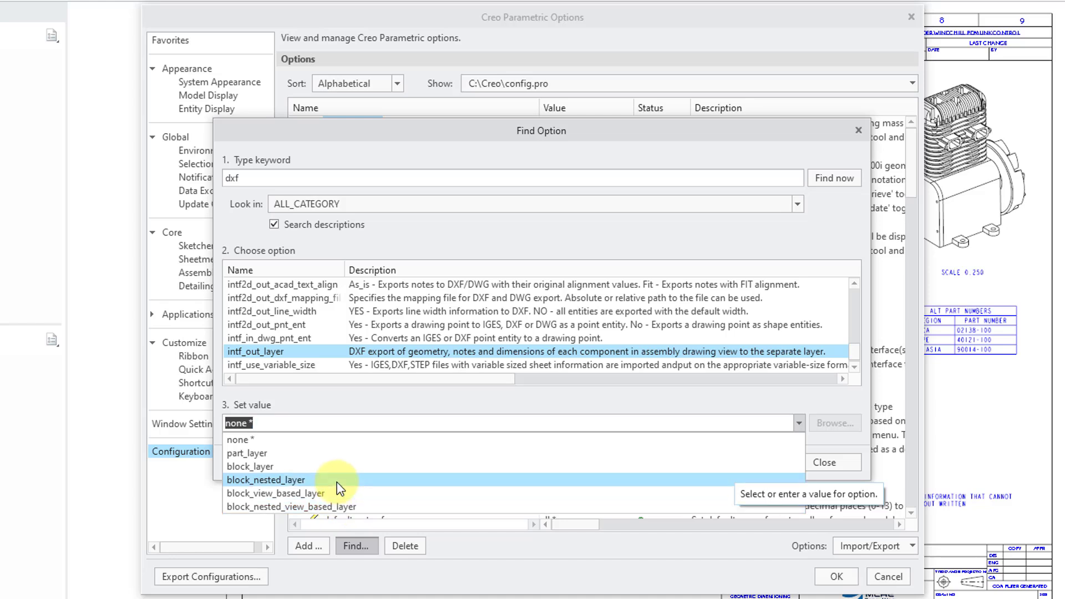
left_click(343, 400)
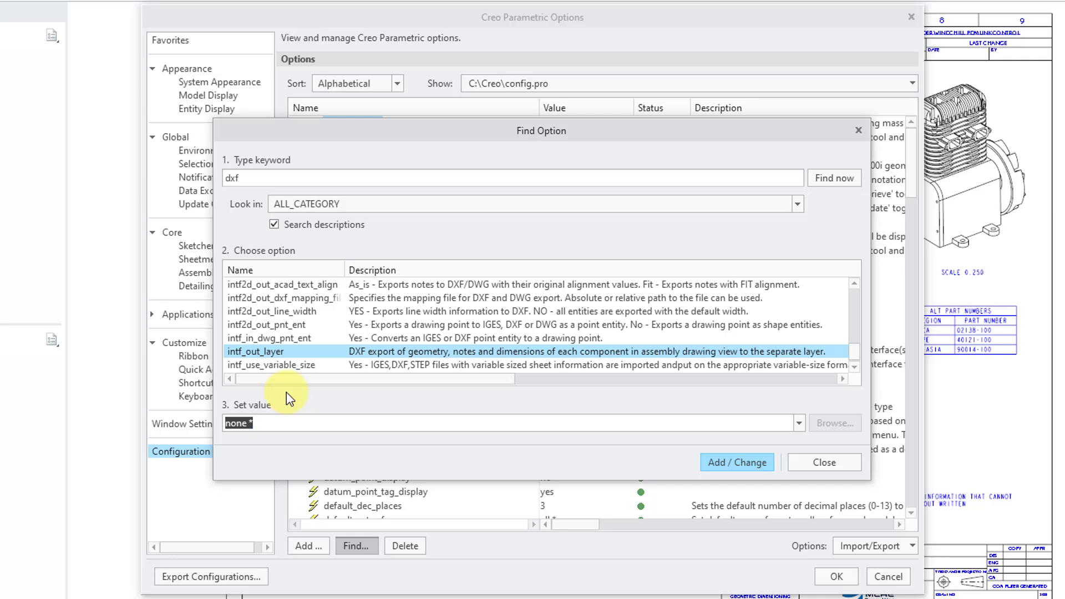
Find preferred_export_format and set its value to dxf
double_click(253, 178)
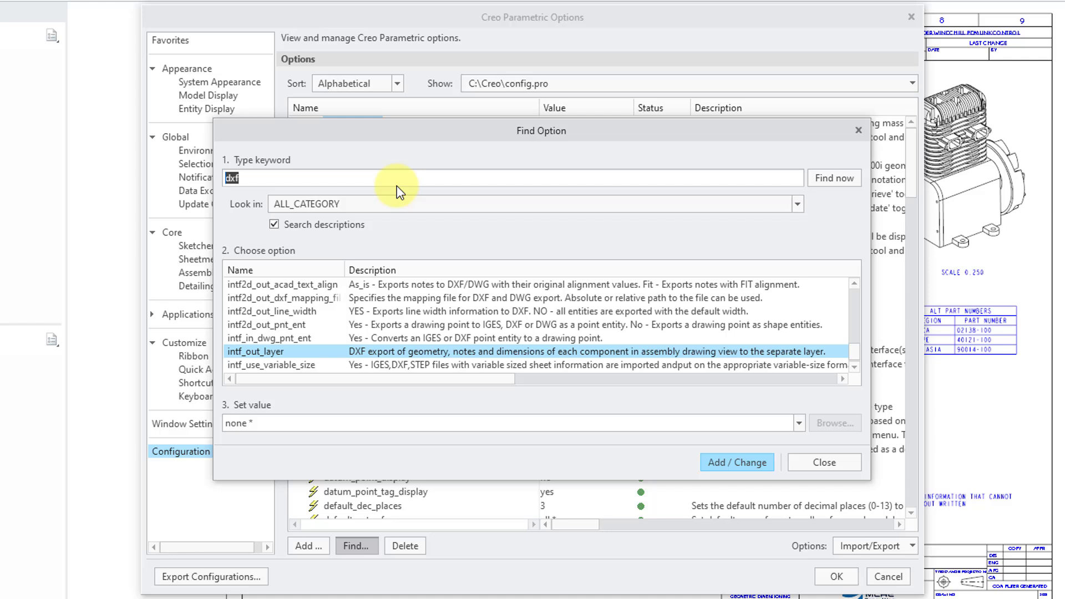
type("preferred_export")
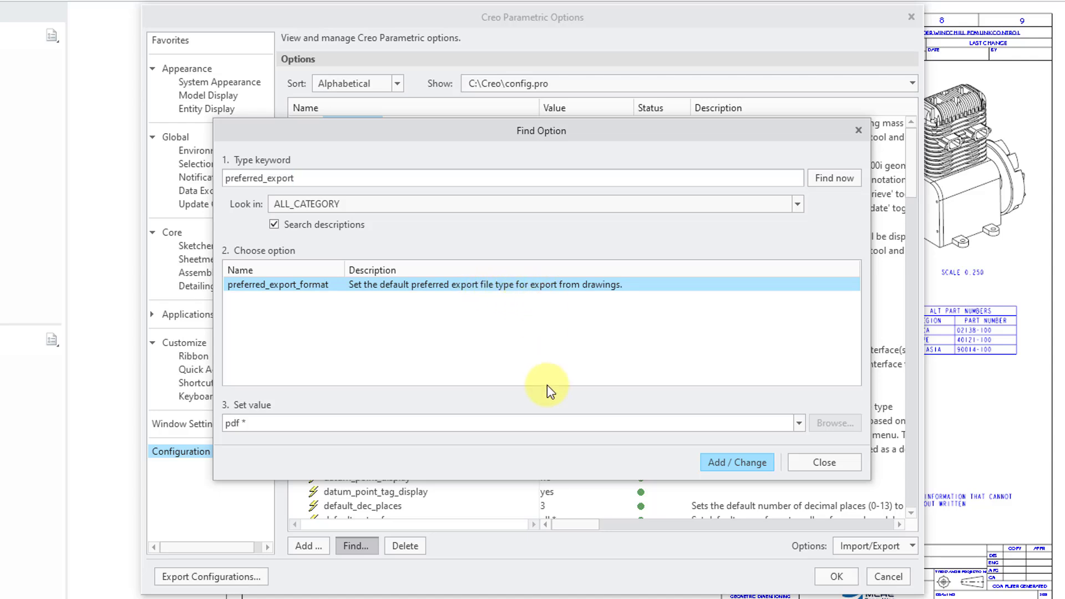
left_click(800, 424)
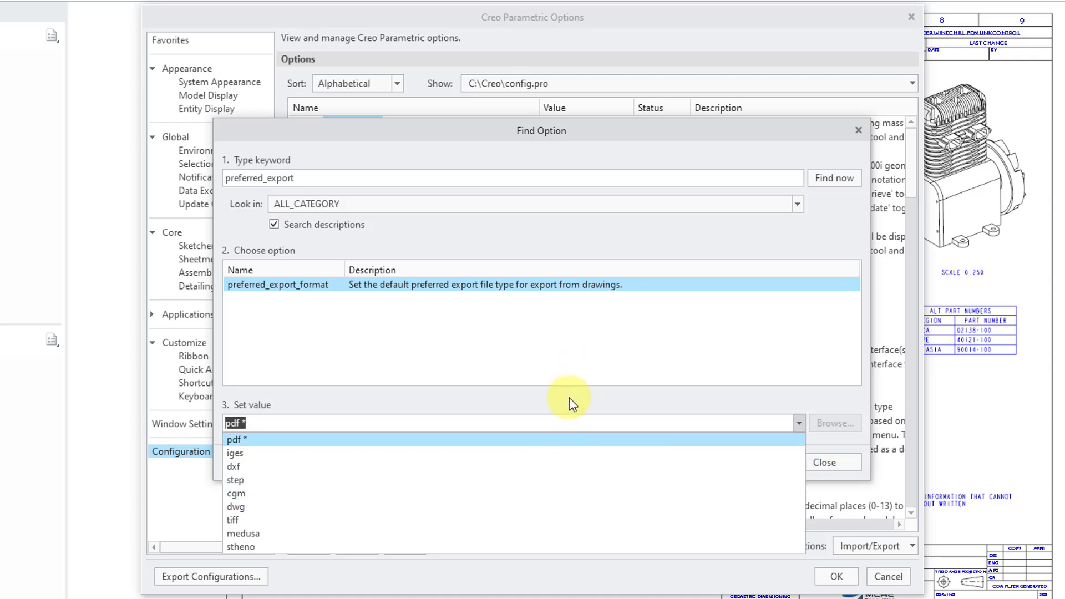
left_click(553, 466)
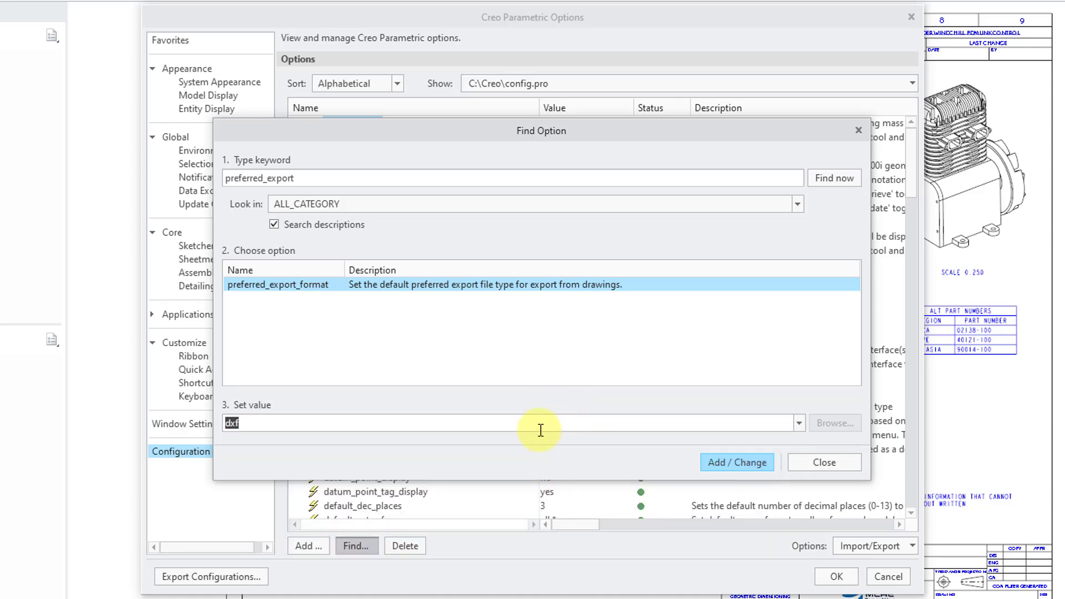
left_click(737, 464)
Accept the changed options for this session without saving a configuration file
left_click(817, 463)
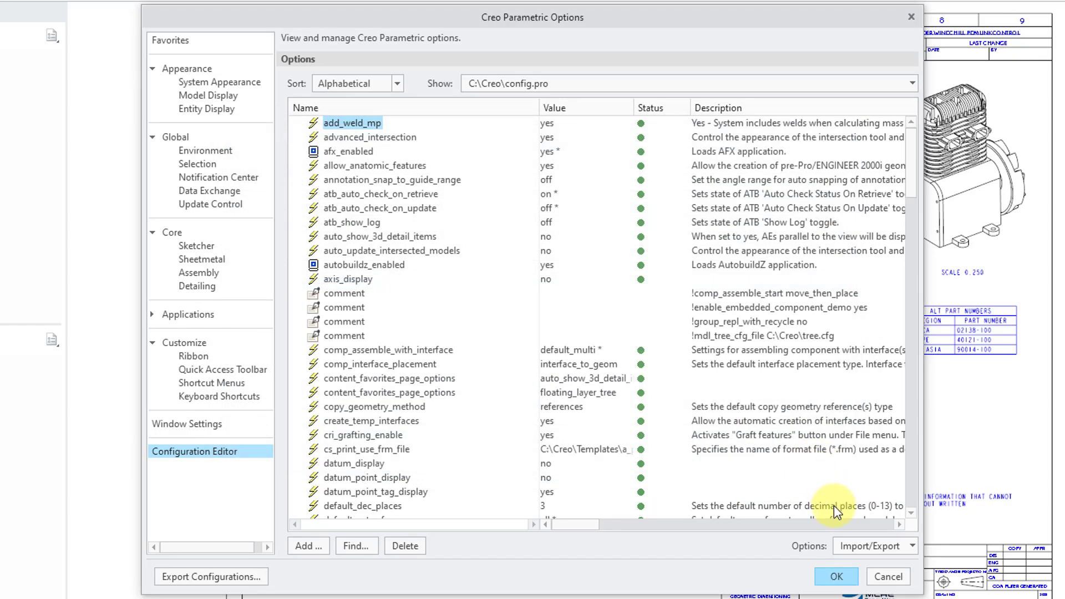
left_click(838, 577)
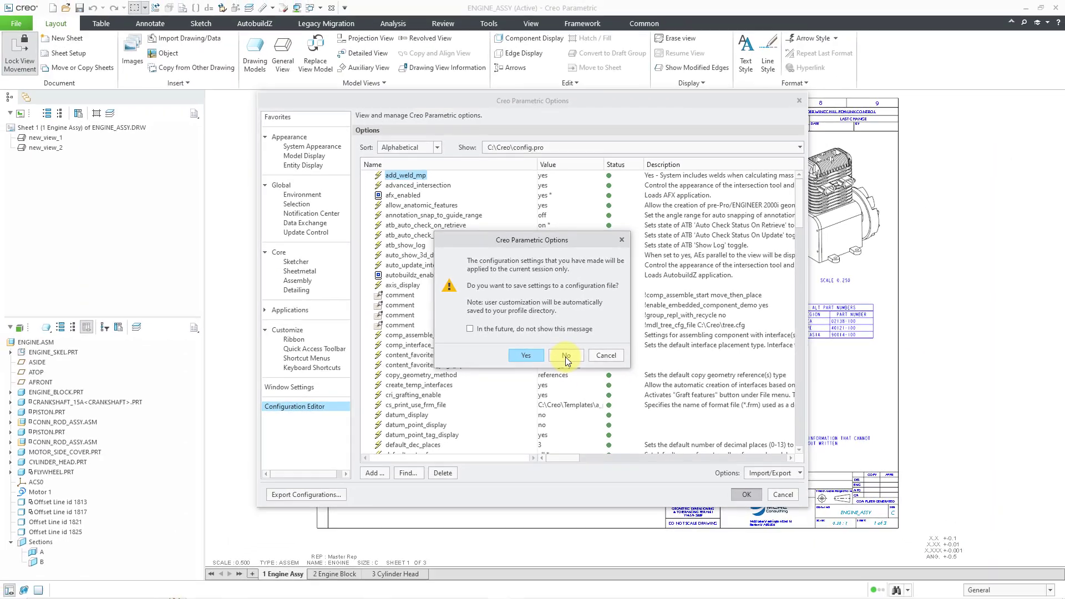
left_click(580, 379)
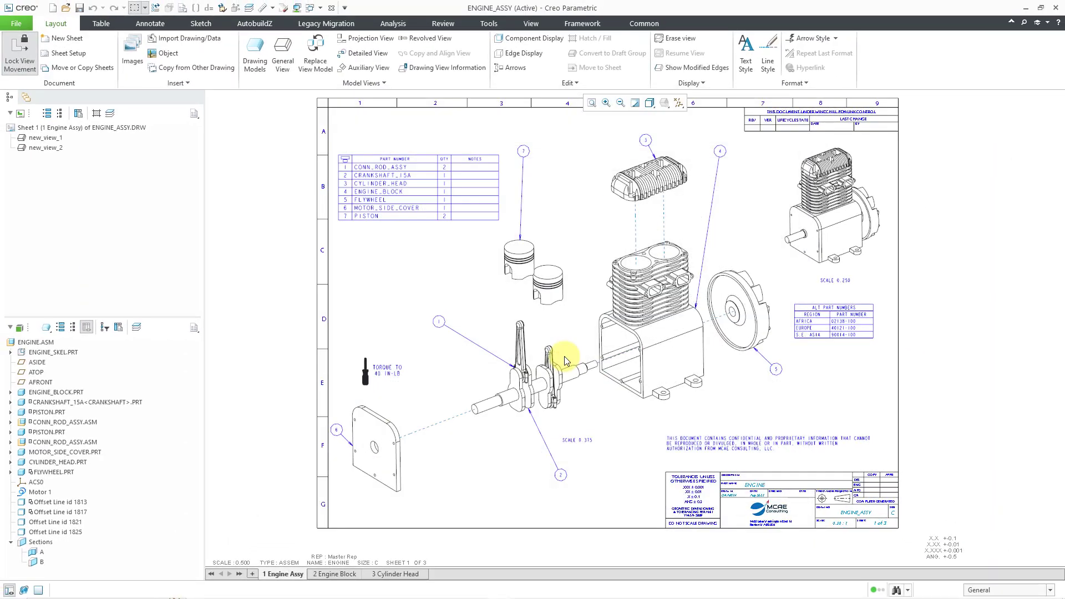
left_click(17, 26)
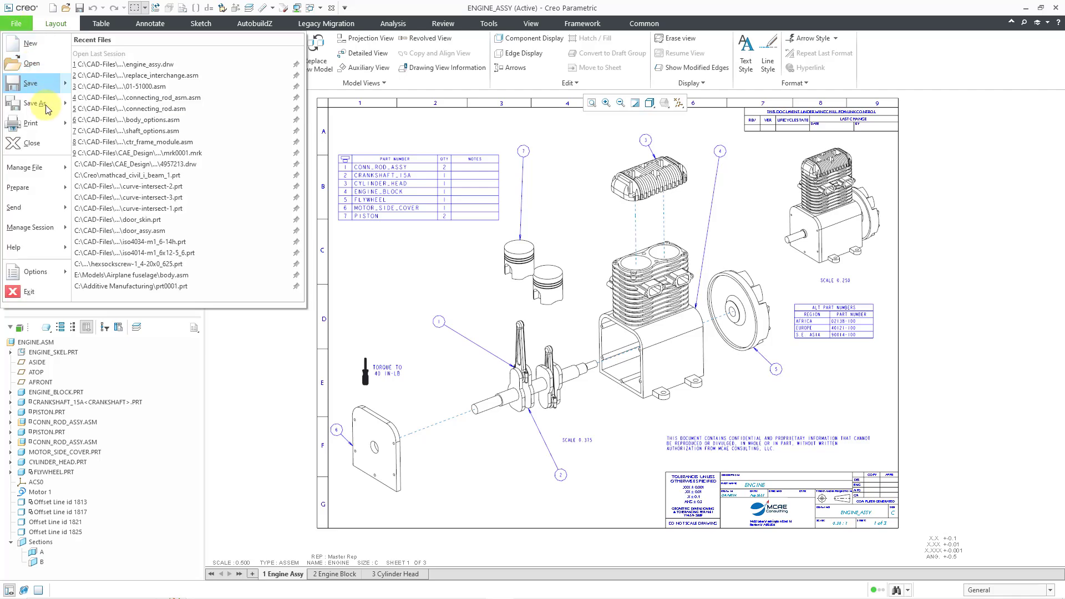
mouse_move(35, 103)
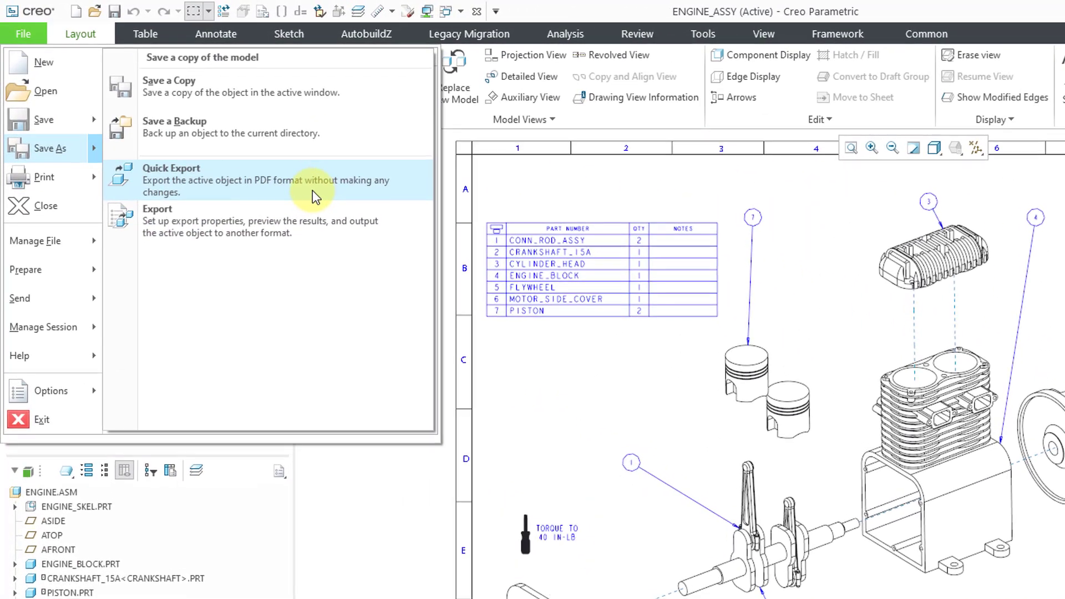